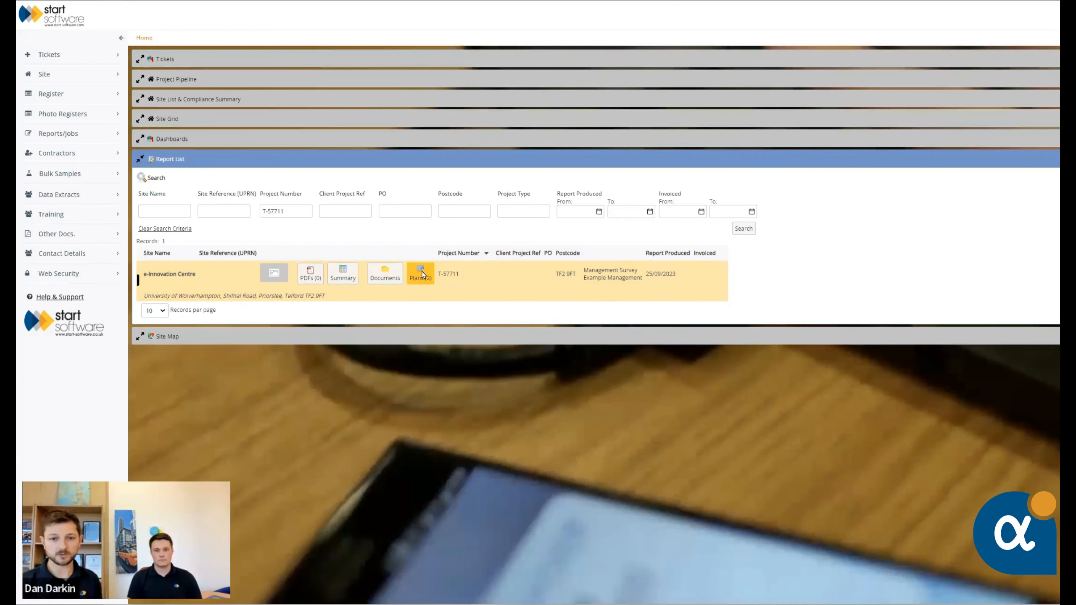
# Open the plans for the e-Innovation Centre report and bring up the live hotspot plan of Drawing 1
pyautogui.click(421, 273)
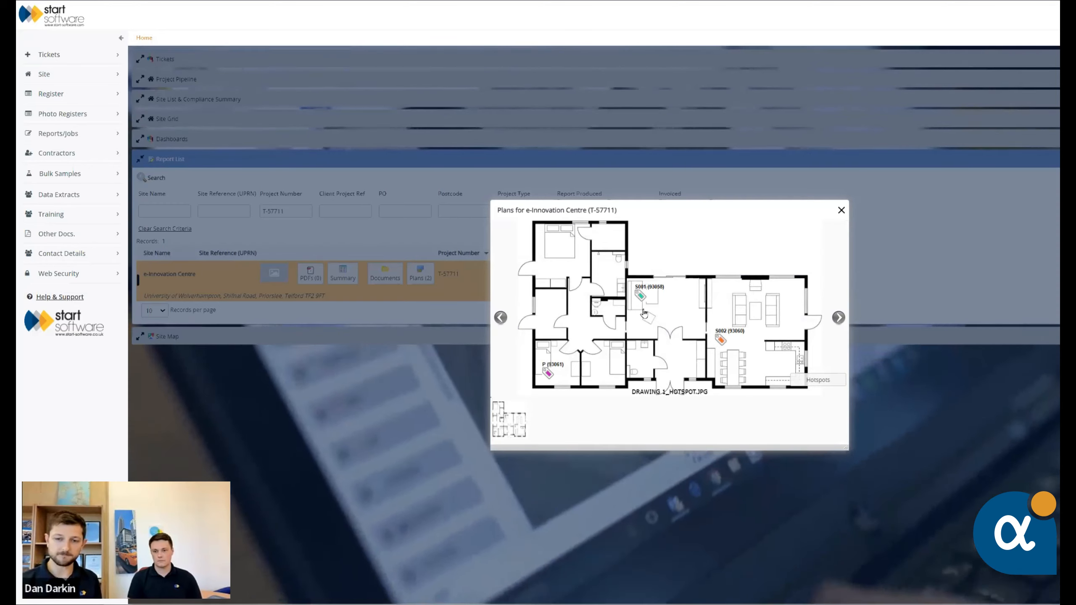
pyautogui.click(813, 381)
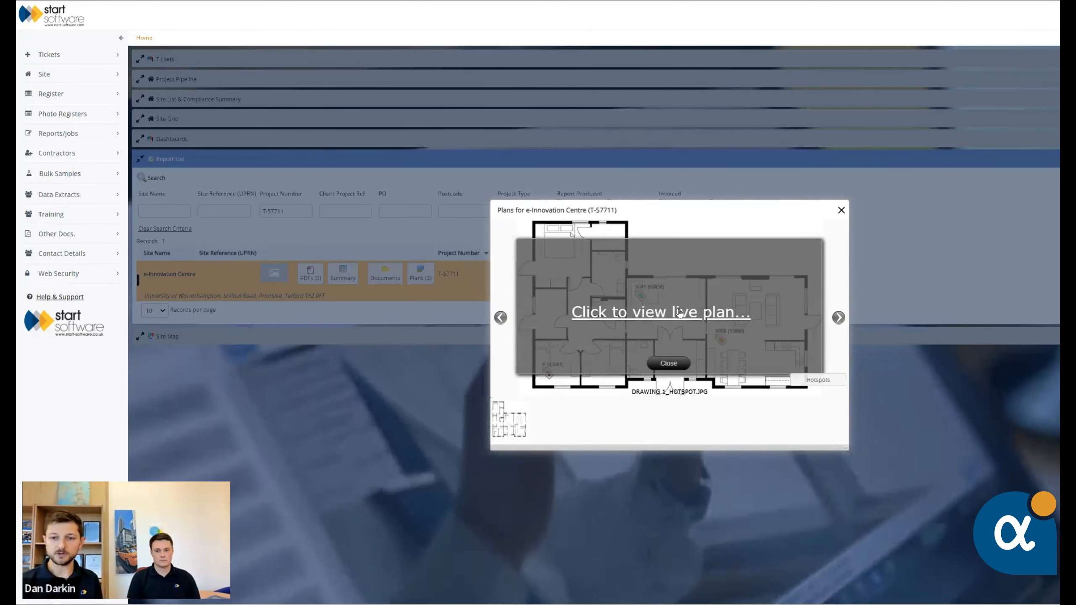
pyautogui.click(679, 313)
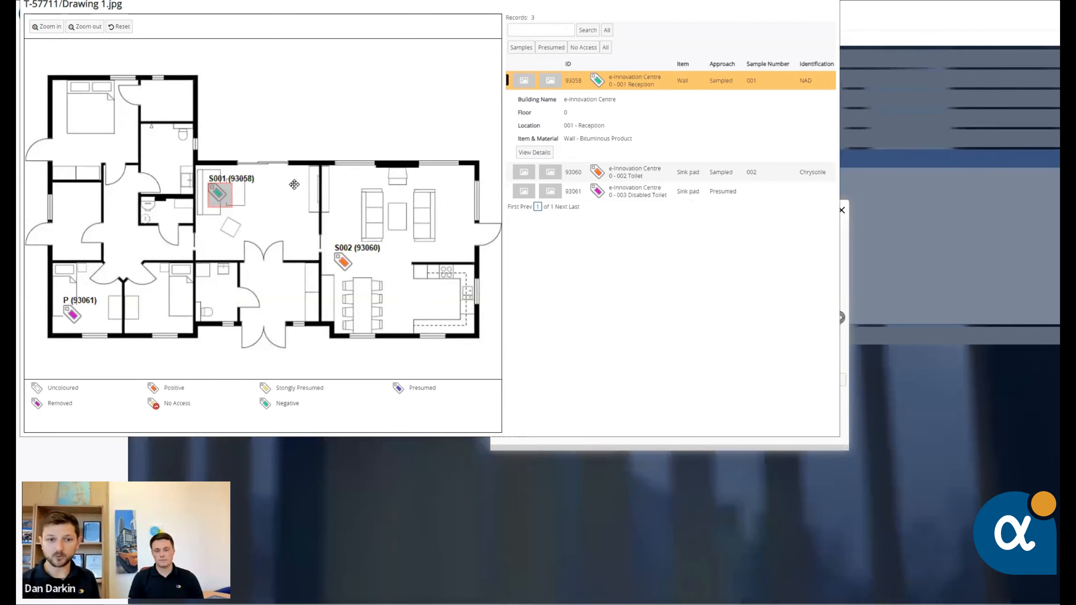
# Examine the Toilet and Disabled Toilet sink pad records on the live plan, including the Disabled Toilet survey item details, and close the plan
pyautogui.click(655, 175)
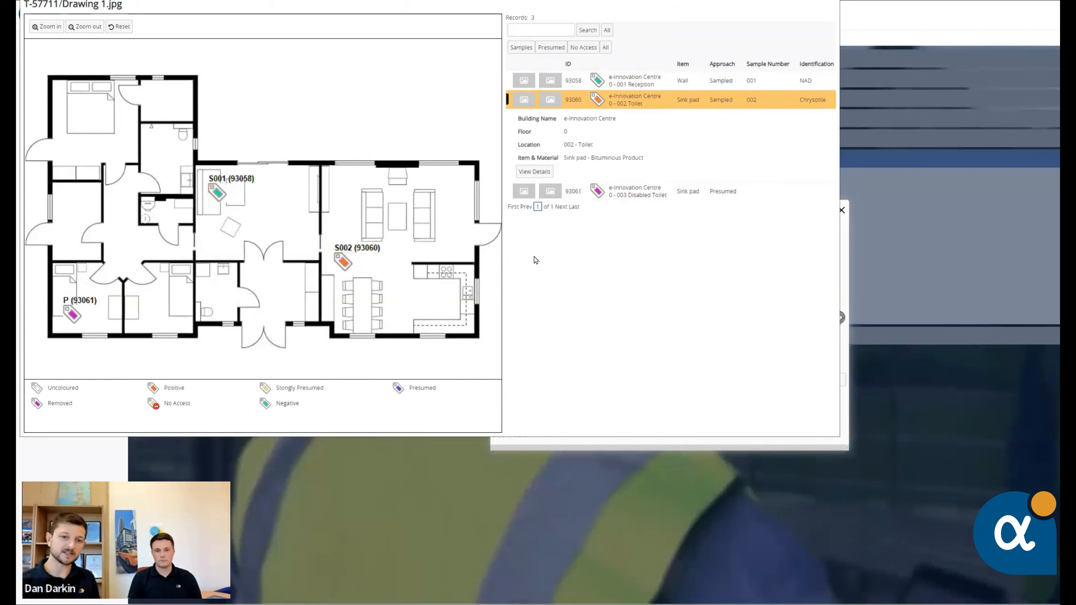
pyautogui.moveTo(351, 267)
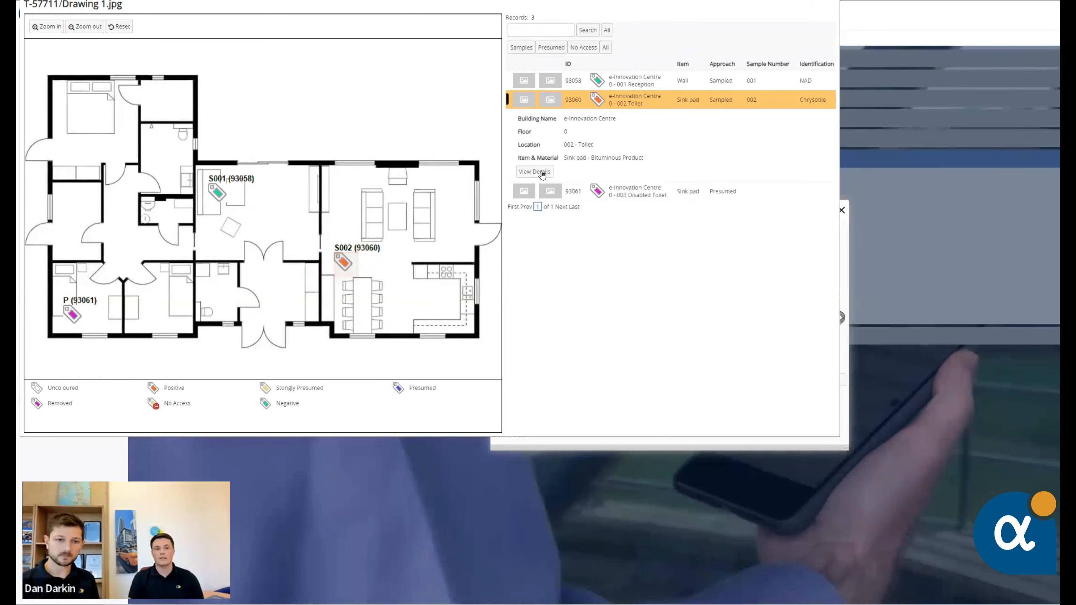
pyautogui.click(76, 318)
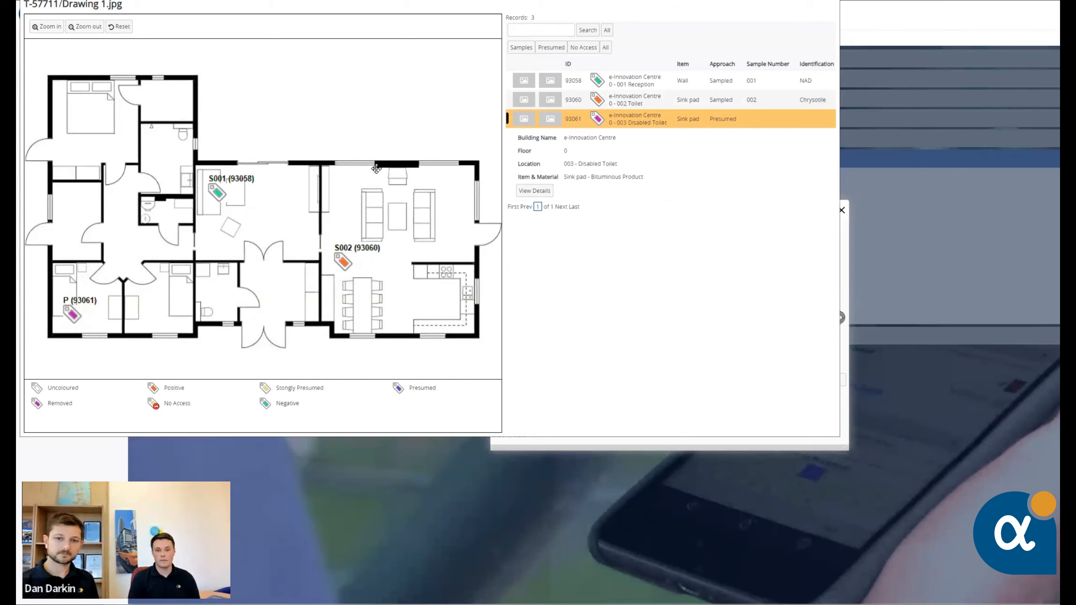
pyautogui.click(534, 191)
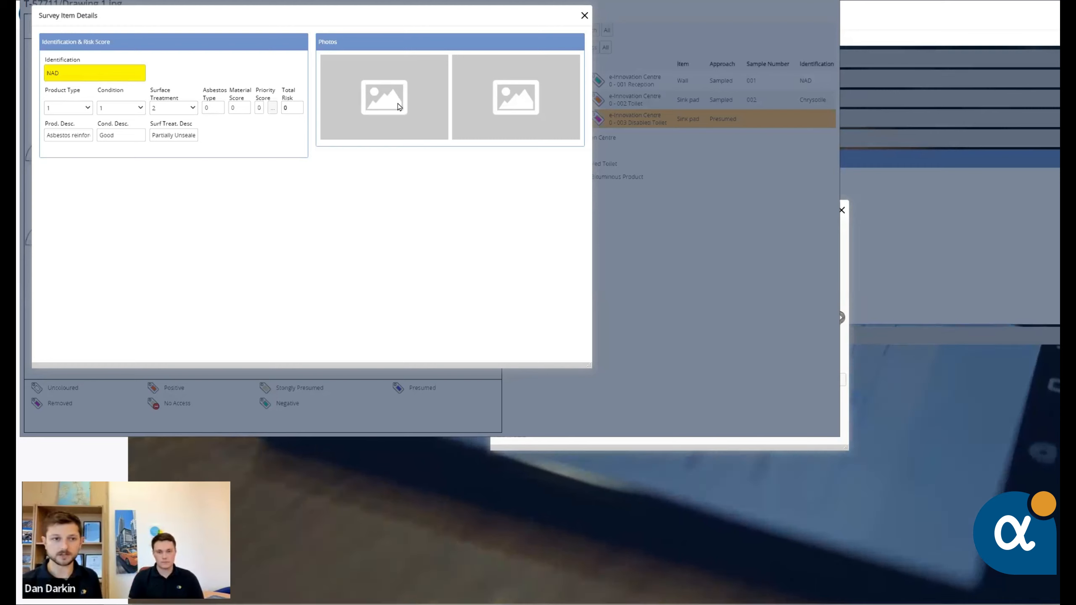
pyautogui.click(584, 16)
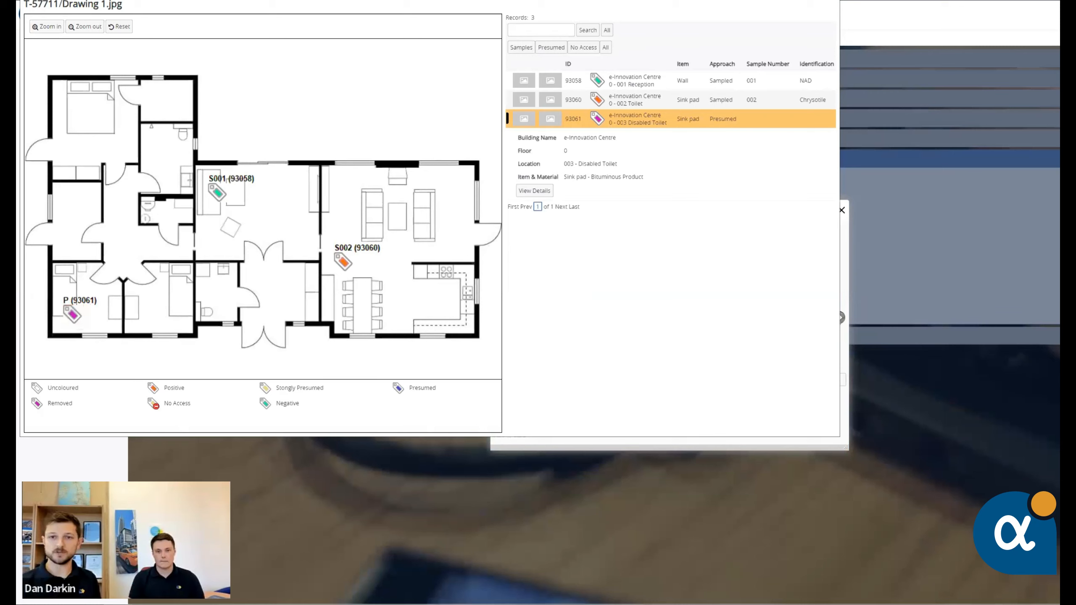
pyautogui.hotkey('ctrl', 'w')
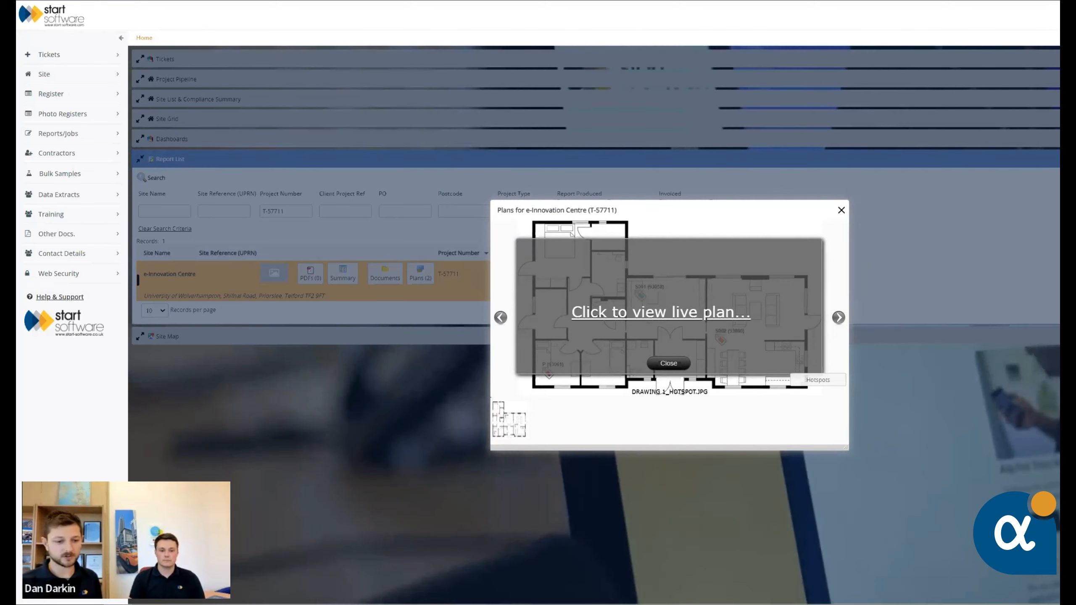
# Switch to the browser window showing the Hotspot Editor, leave the editor and open the plan drawing tool
pyautogui.moveTo(206, 604)
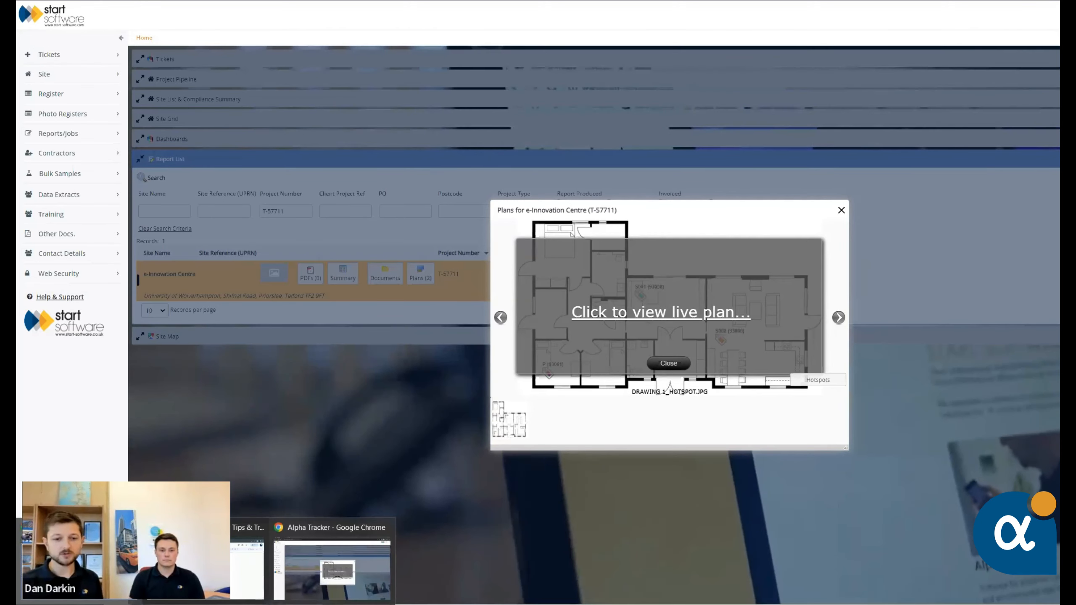
pyautogui.click(79, 567)
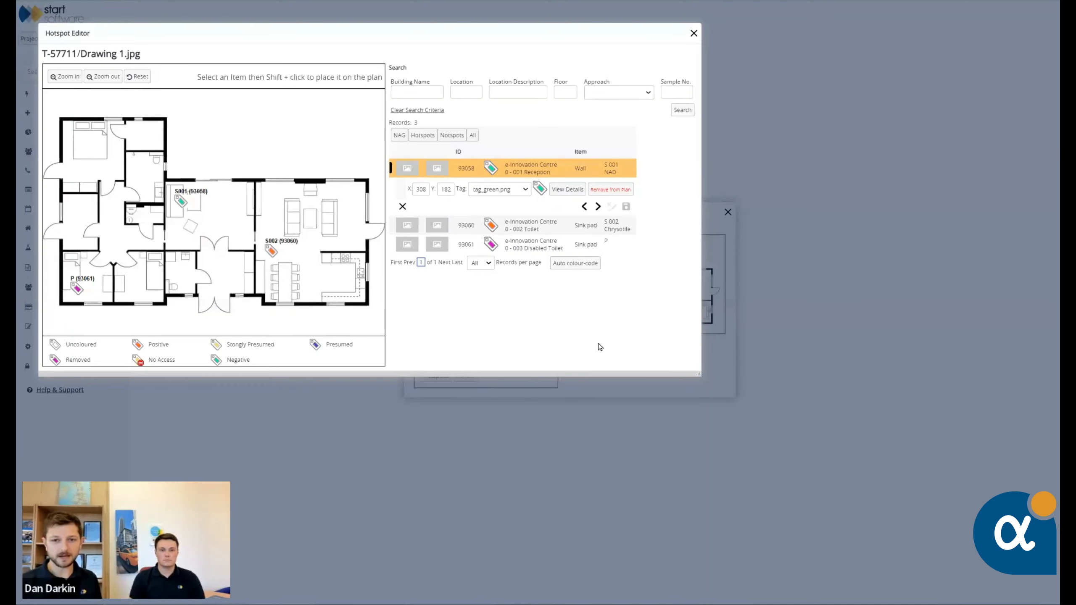
pyautogui.click(769, 110)
pyautogui.click(832, 203)
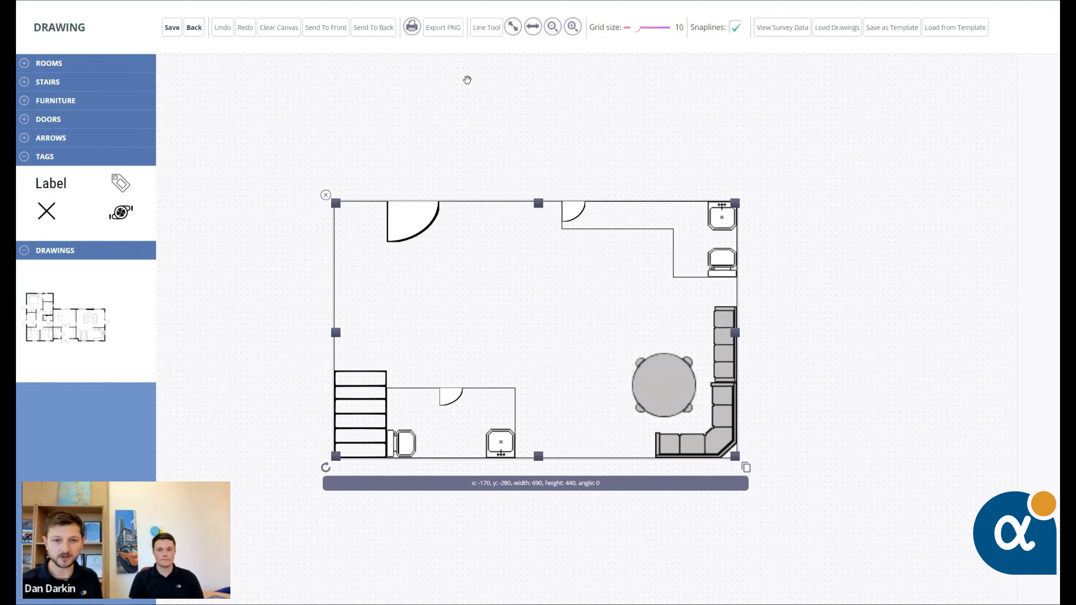
# Replace the existing room layout on the canvas with the loaded floor plan drawing, sized to about 760 by 580
pyautogui.click(324, 195)
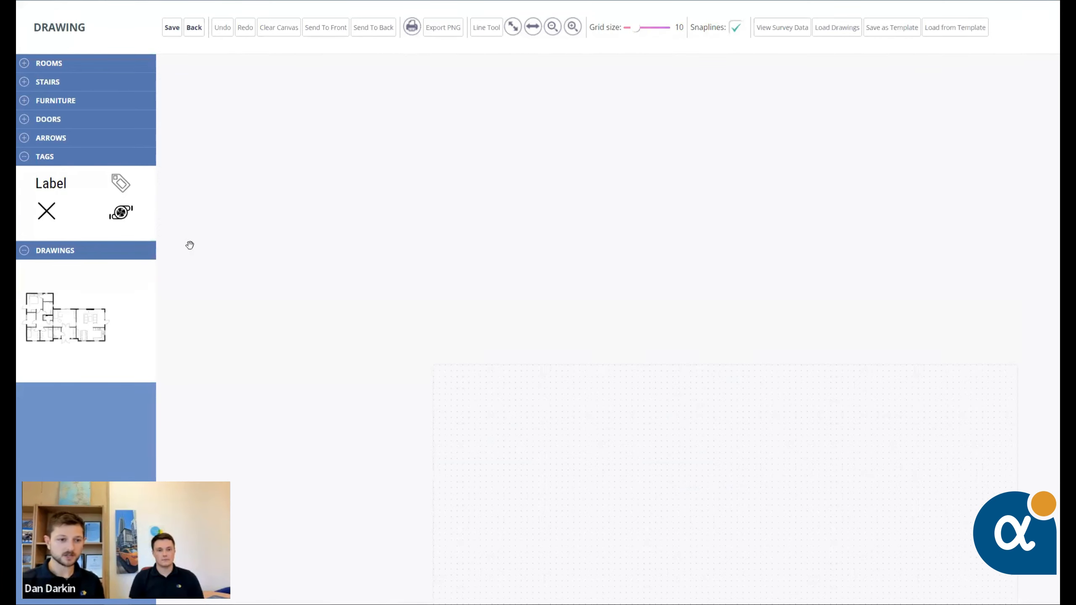
pyautogui.moveTo(63, 318); pyautogui.dragTo(507, 263)
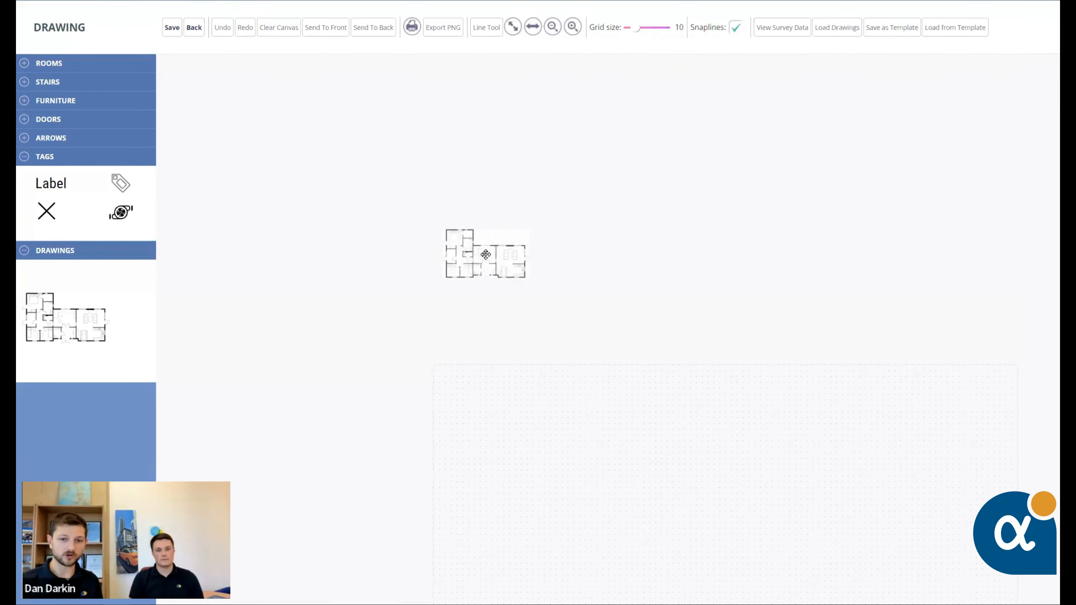
pyautogui.click(491, 267)
pyautogui.moveTo(525, 311); pyautogui.dragTo(886, 514)
pyautogui.moveTo(649, 358); pyautogui.dragTo(670, 318)
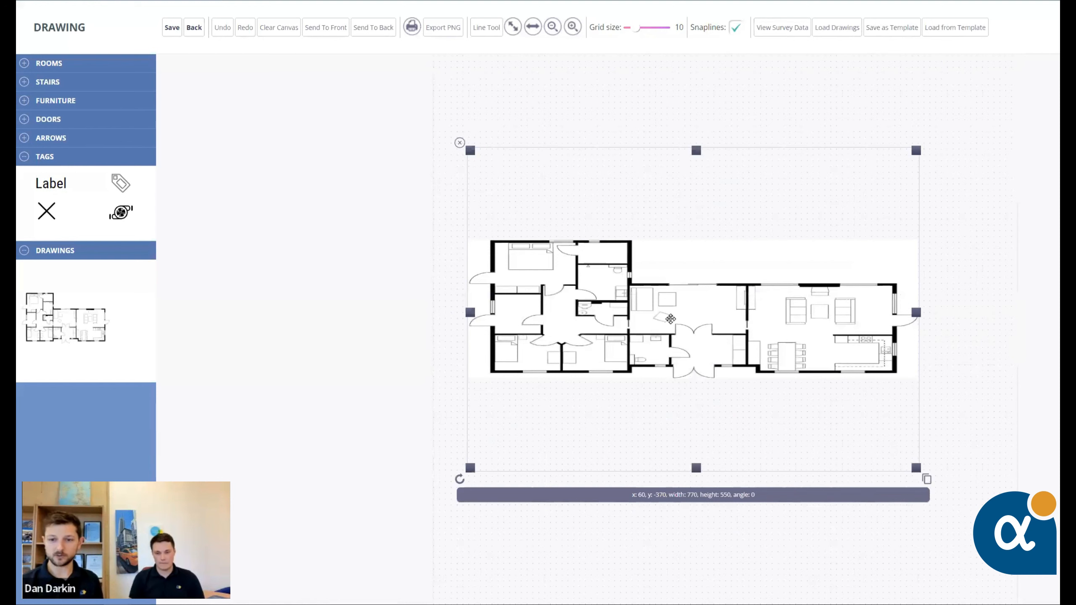
pyautogui.moveTo(915, 468); pyautogui.dragTo(914, 485)
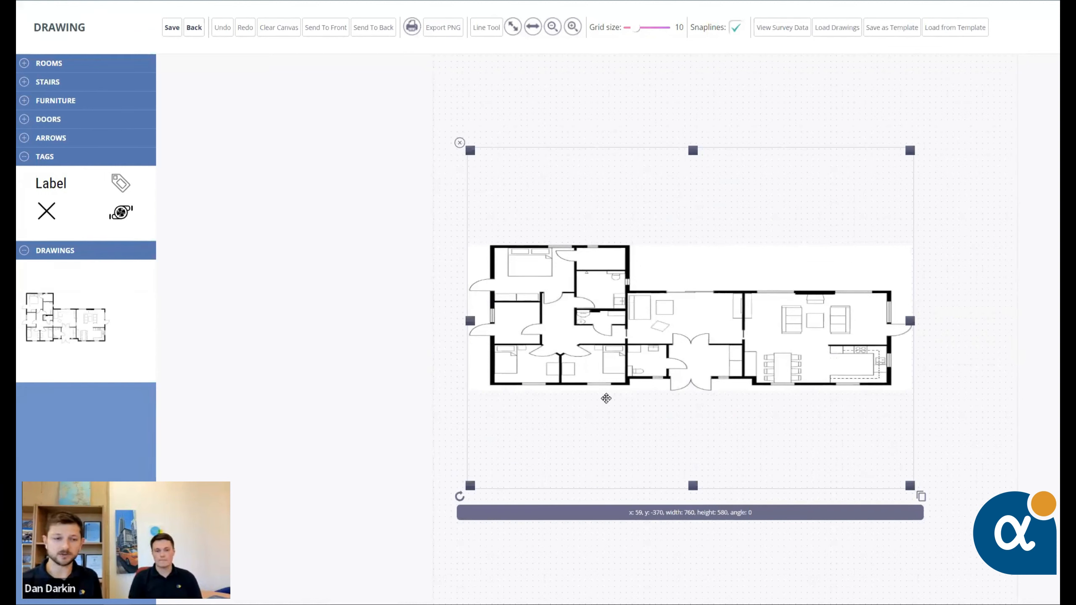
# Place a sample tag in the upper-left bedroom of the floor plan and label it S - 001, consulting the survey data for the sample number
pyautogui.moveTo(116, 180); pyautogui.dragTo(514, 271)
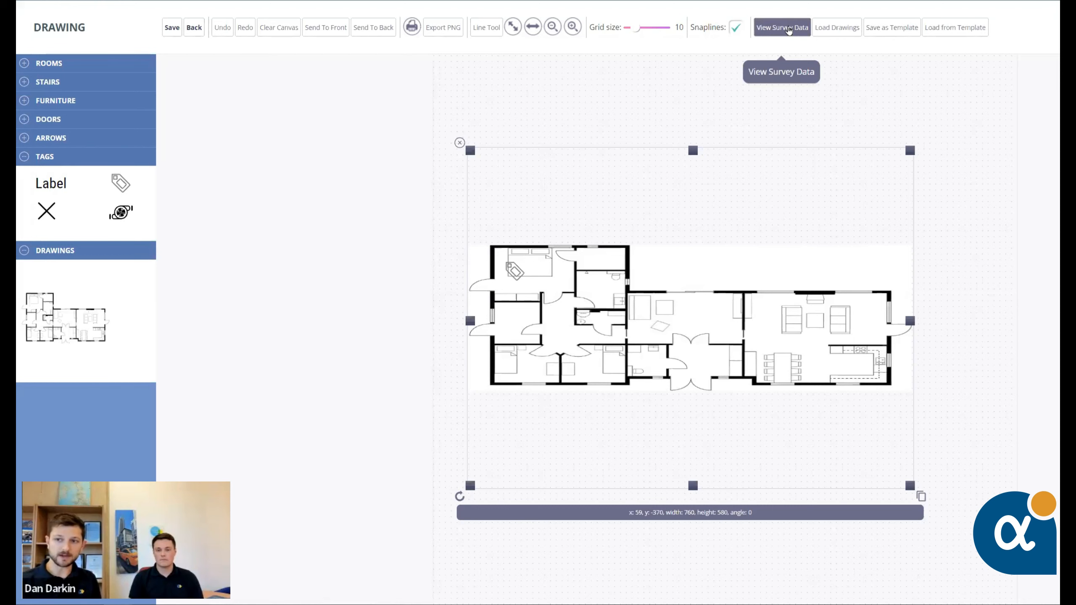
pyautogui.click(789, 29)
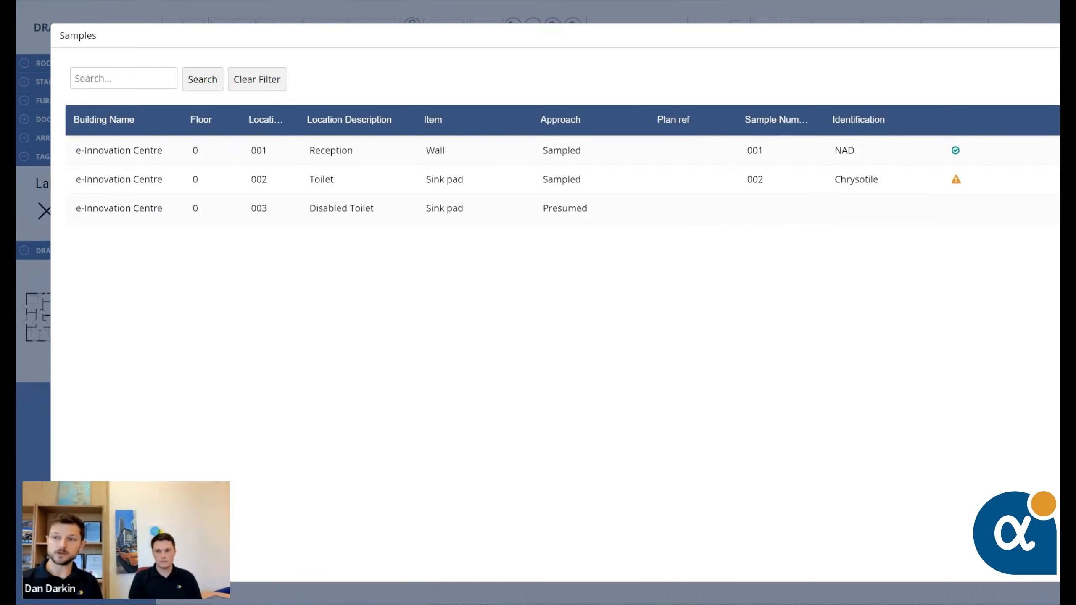
pyautogui.click(515, 272)
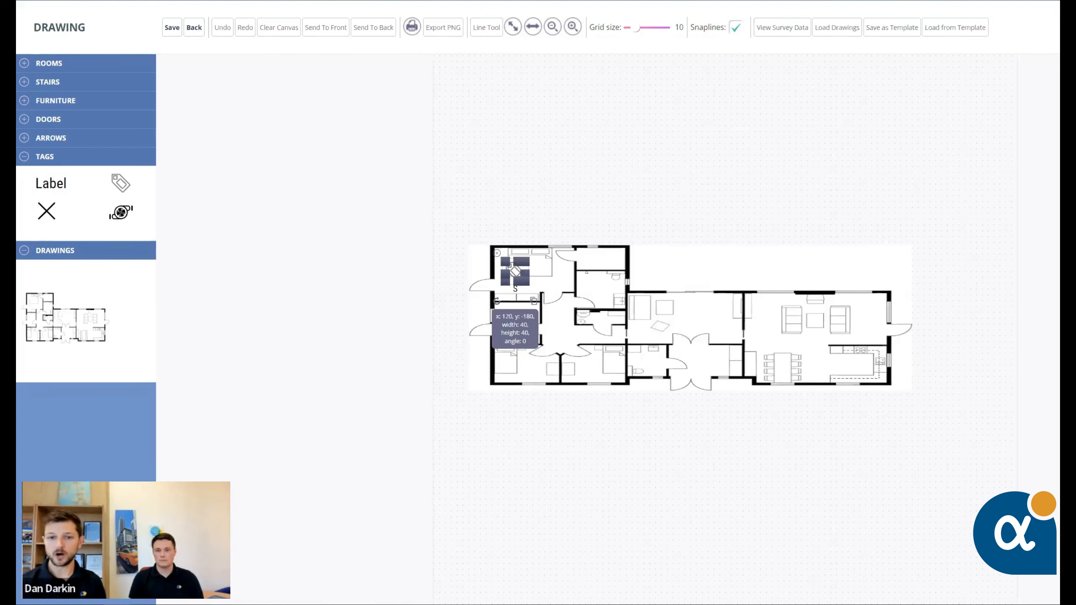
pyautogui.write('- 001')
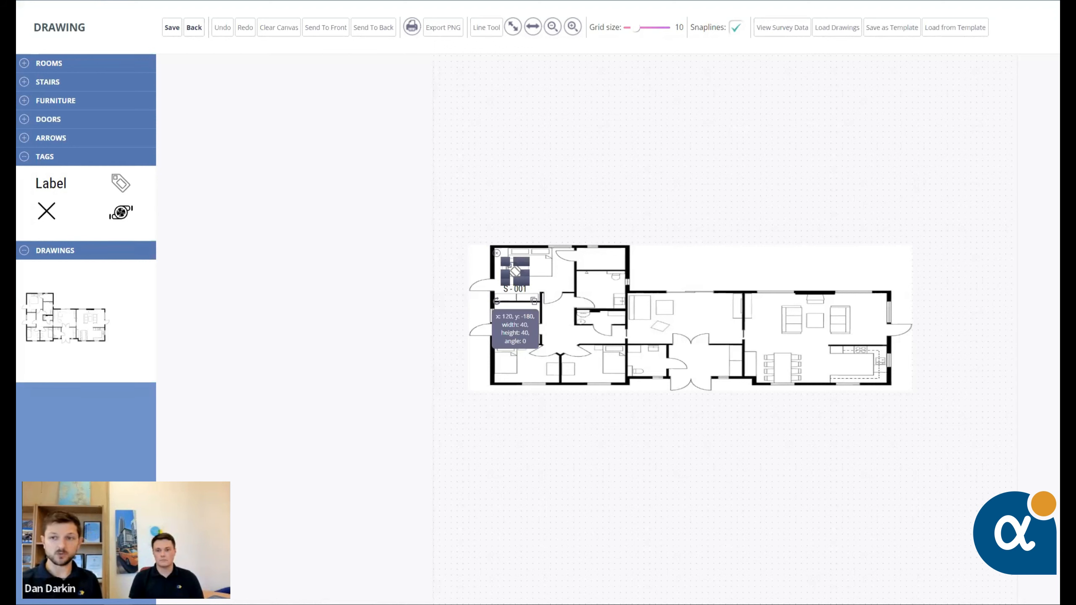
# Auto-colour-code the plan's tag from the survey data and save the plan
pyautogui.click(782, 27)
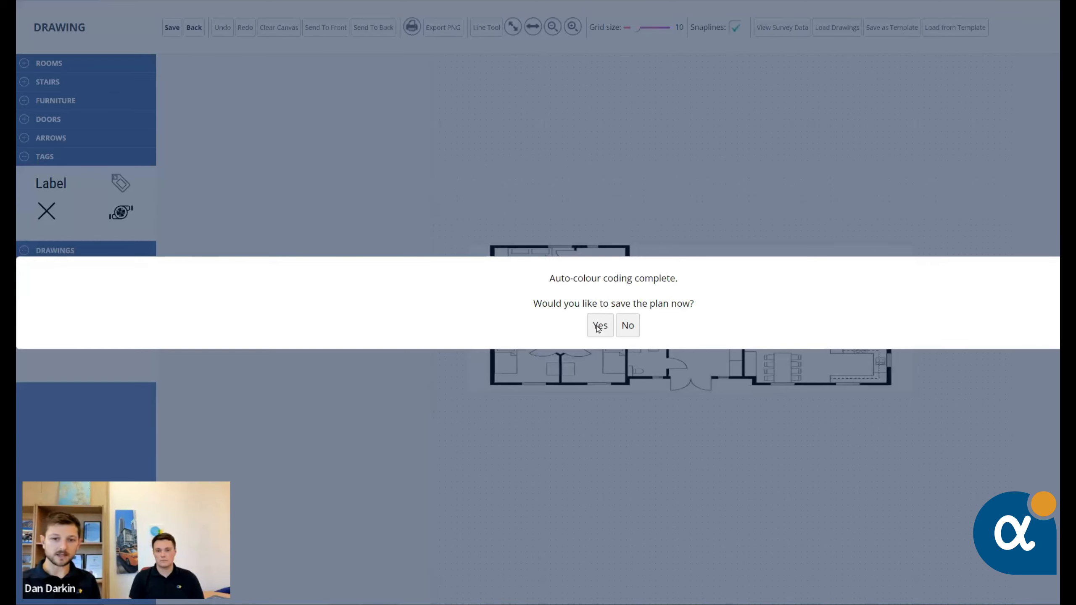
pyautogui.click(600, 325)
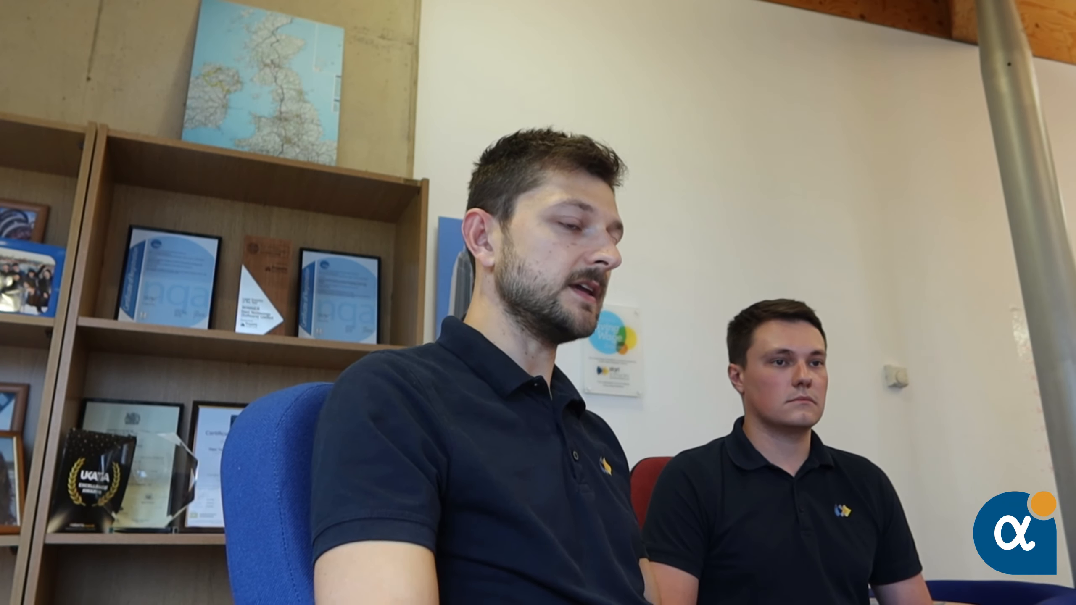
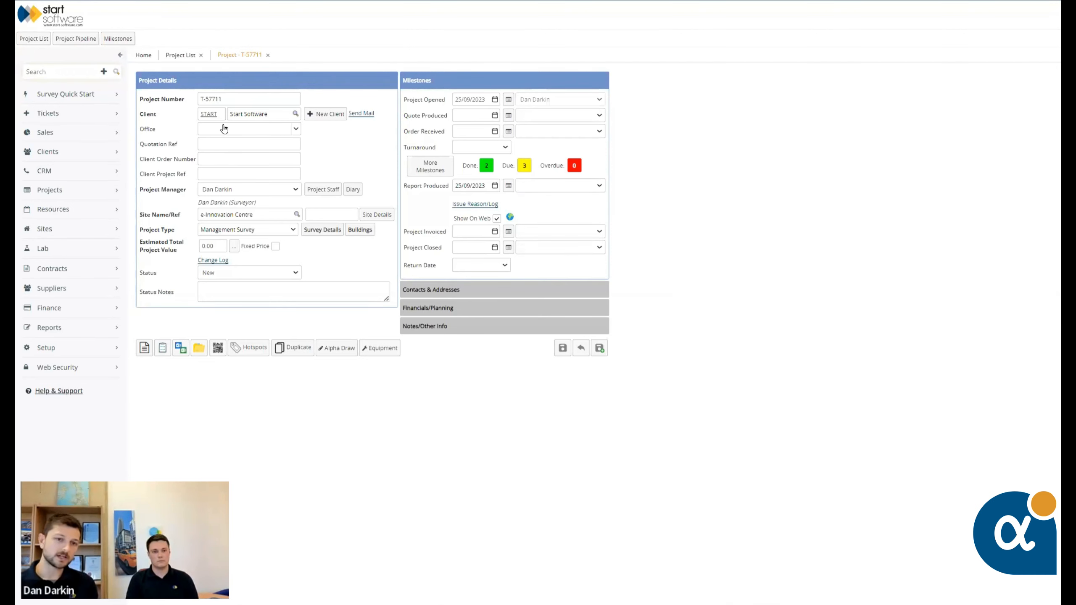
# Close the project record, preview project T-57711 in a movable quick view from the project list, and close the preview
pyautogui.click(267, 55)
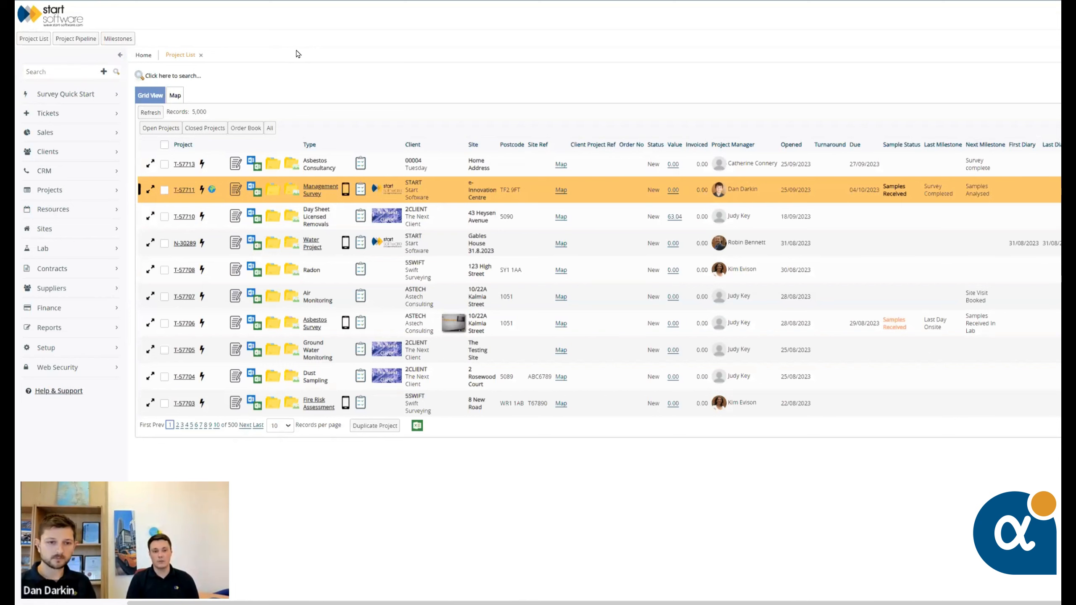
pyautogui.click(202, 191)
pyautogui.moveTo(829, 192); pyautogui.dragTo(492, 171)
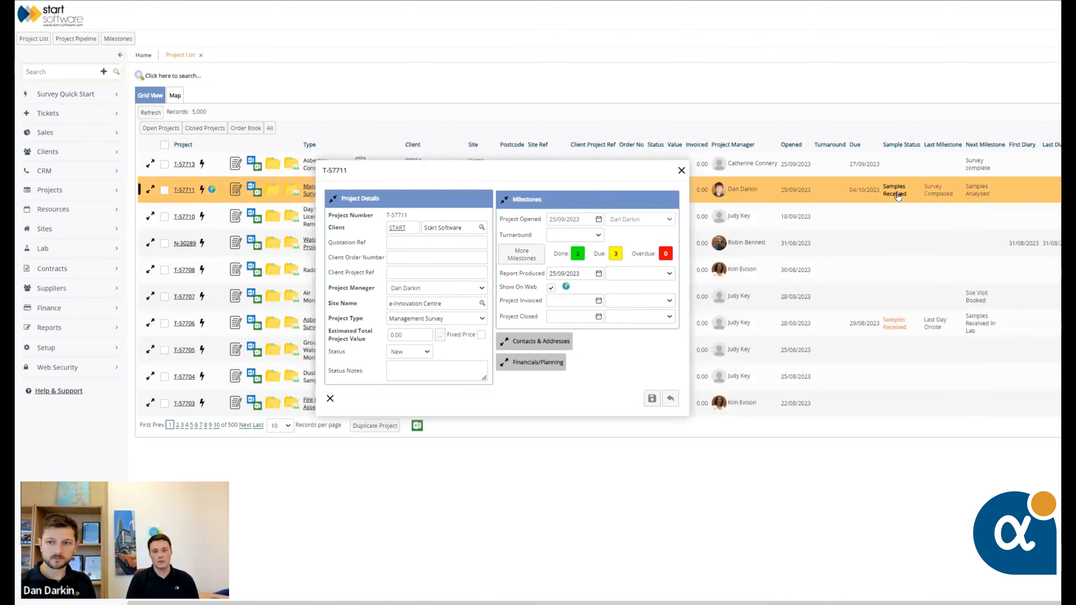
pyautogui.click(680, 171)
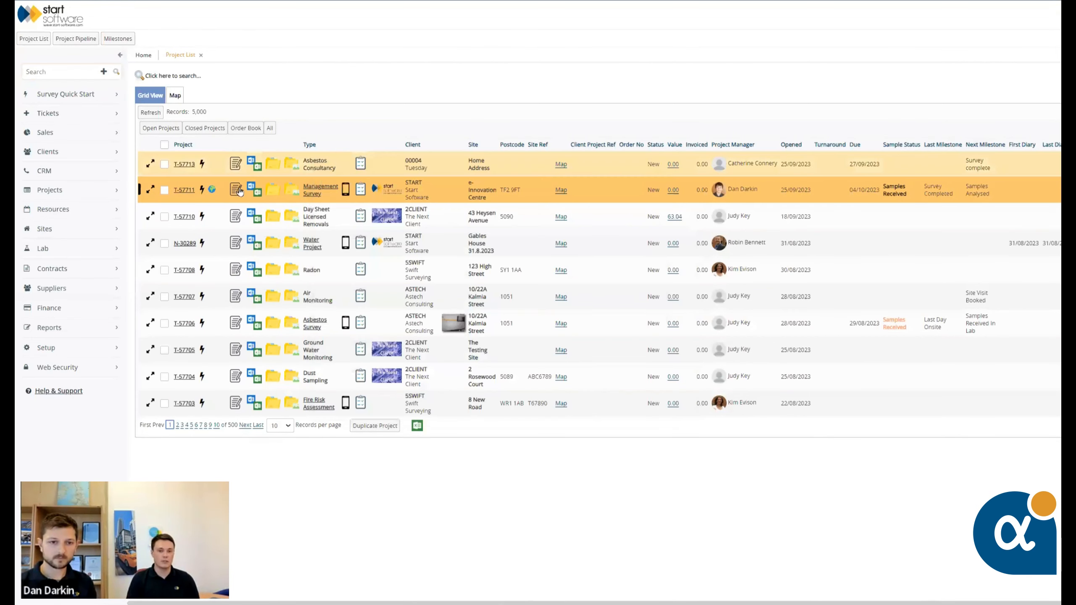
# Compare the quick views of projects T-57710, T-57713 and T-57711, and move the preview window clear of the project rows
pyautogui.click(201, 217)
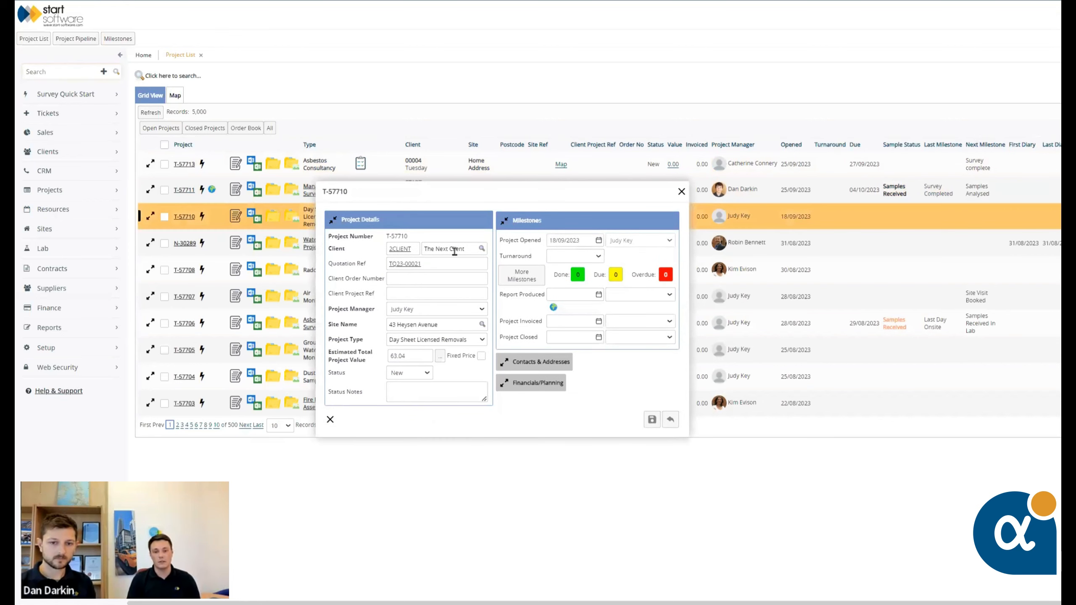
pyautogui.click(202, 190)
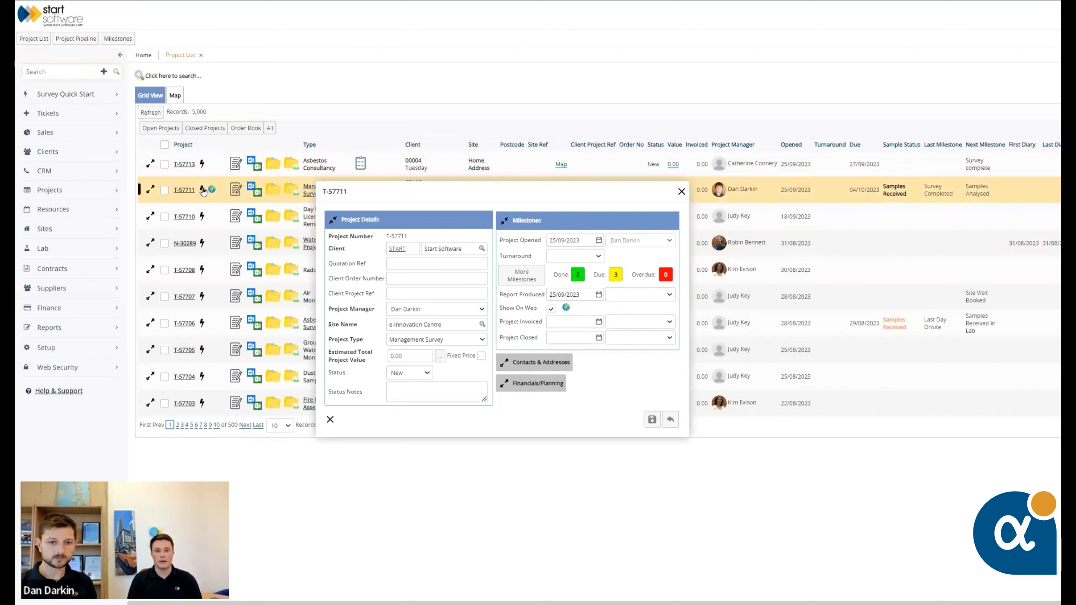
pyautogui.click(202, 164)
pyautogui.click(202, 191)
pyautogui.moveTo(285, 244); pyautogui.dragTo(742, 140)
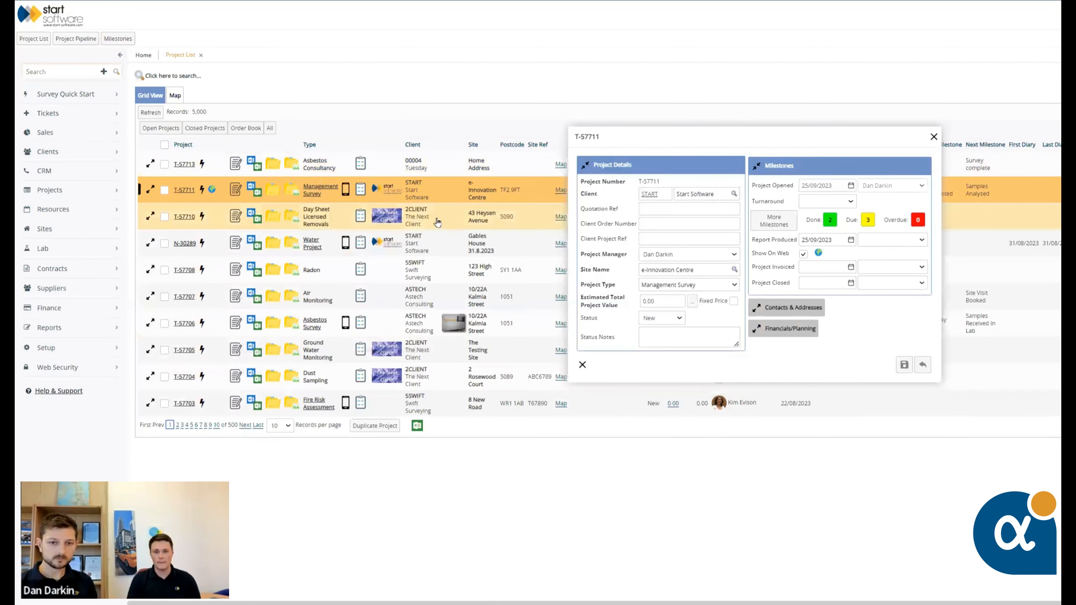
# Switch the quick view to T-57710, T-57708 and back to T-57711, and place the window higher over the list
pyautogui.click(202, 217)
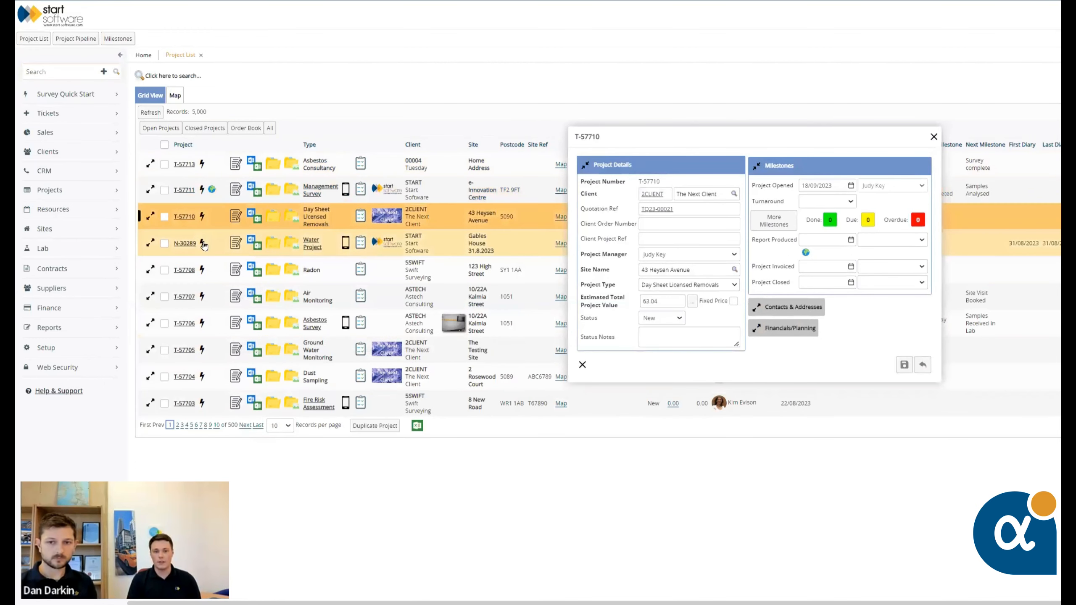
pyautogui.click(203, 271)
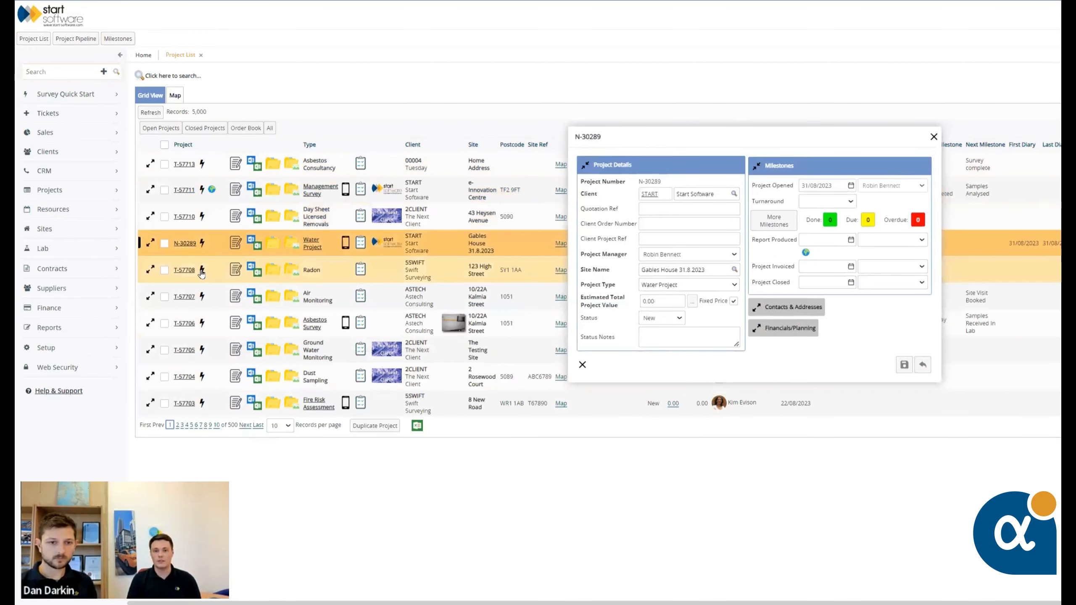
pyautogui.click(203, 191)
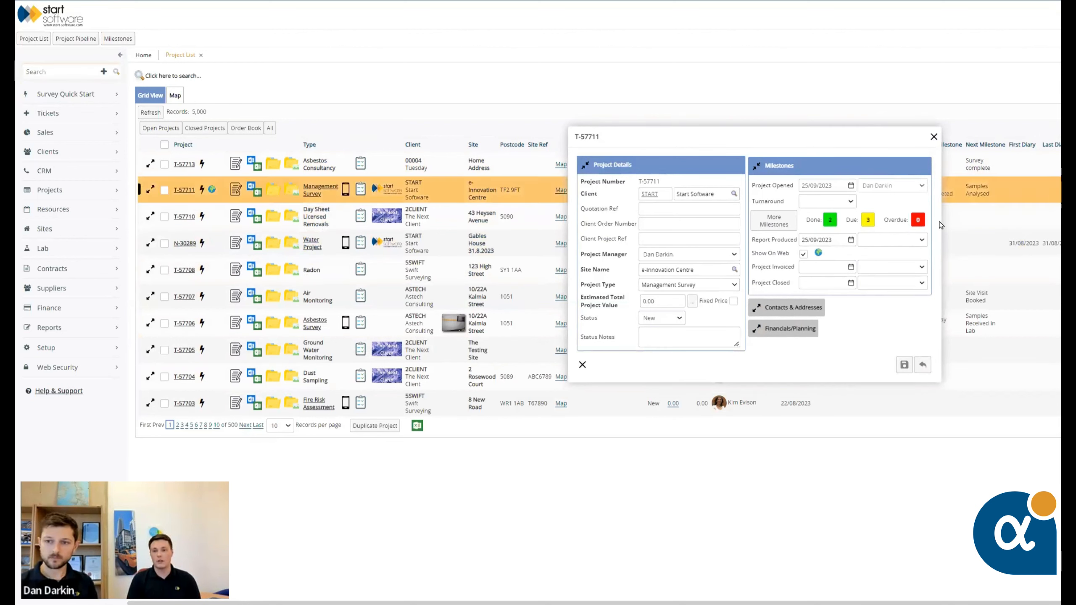
pyautogui.moveTo(759, 137); pyautogui.dragTo(796, 35)
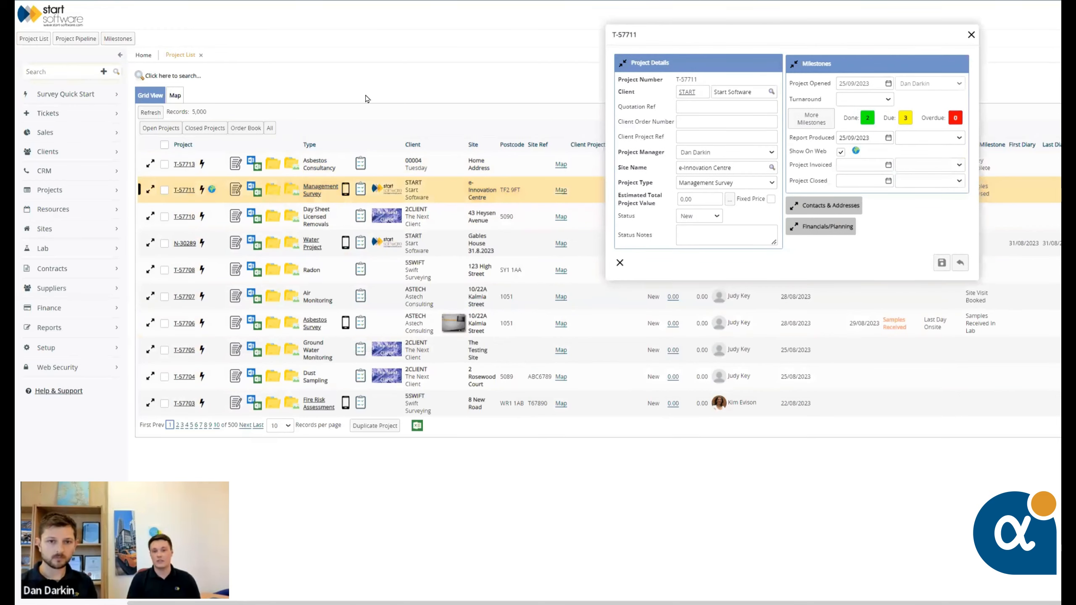
# Review the documents list and the notes of project T-57711 while keeping its quick view open
pyautogui.moveTo(366, 83); pyautogui.dragTo(340, 58)
pyautogui.scroll(-4, 254, 242)
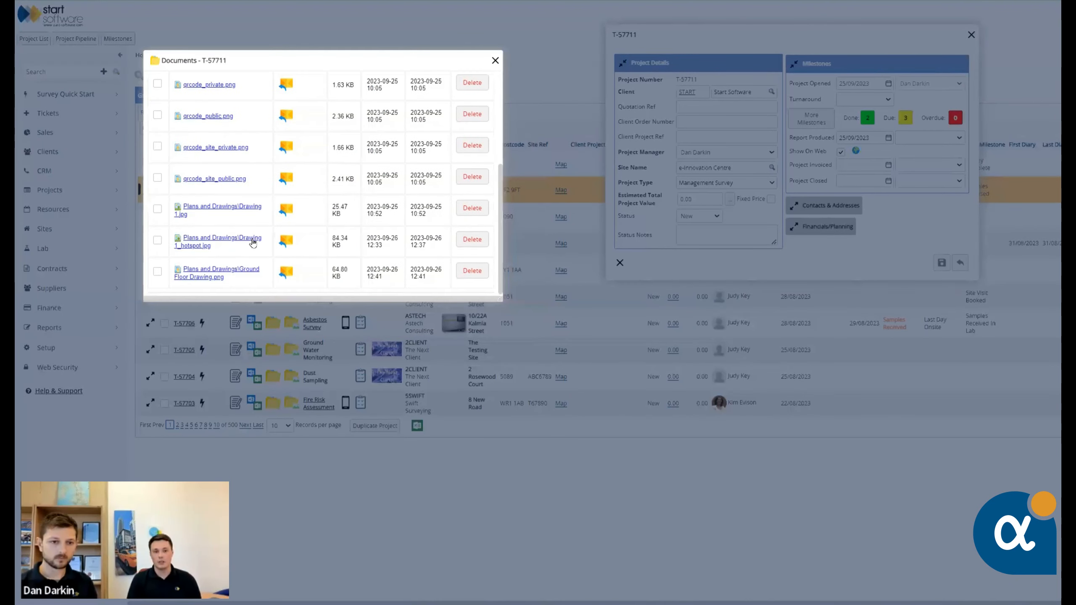
pyautogui.scroll(5, 369, 165)
pyautogui.click(494, 61)
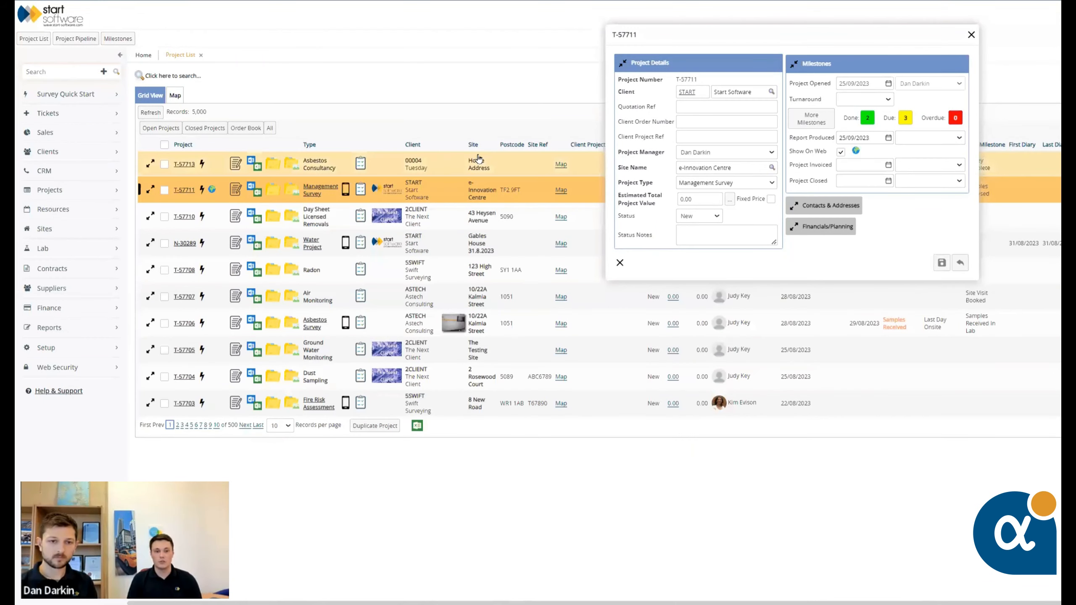
pyautogui.click(235, 192)
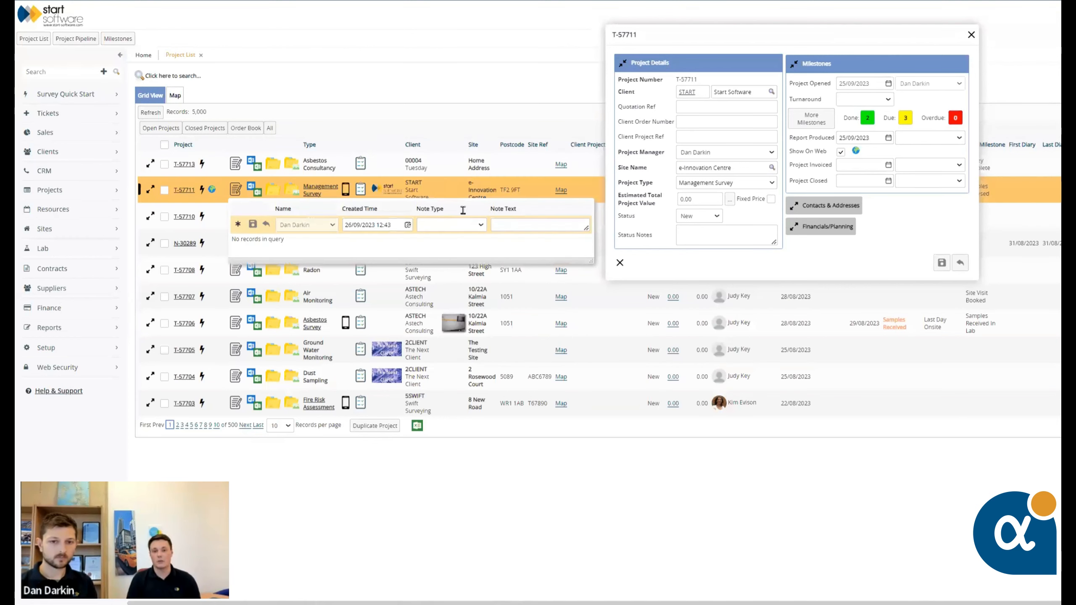
pyautogui.click(510, 189)
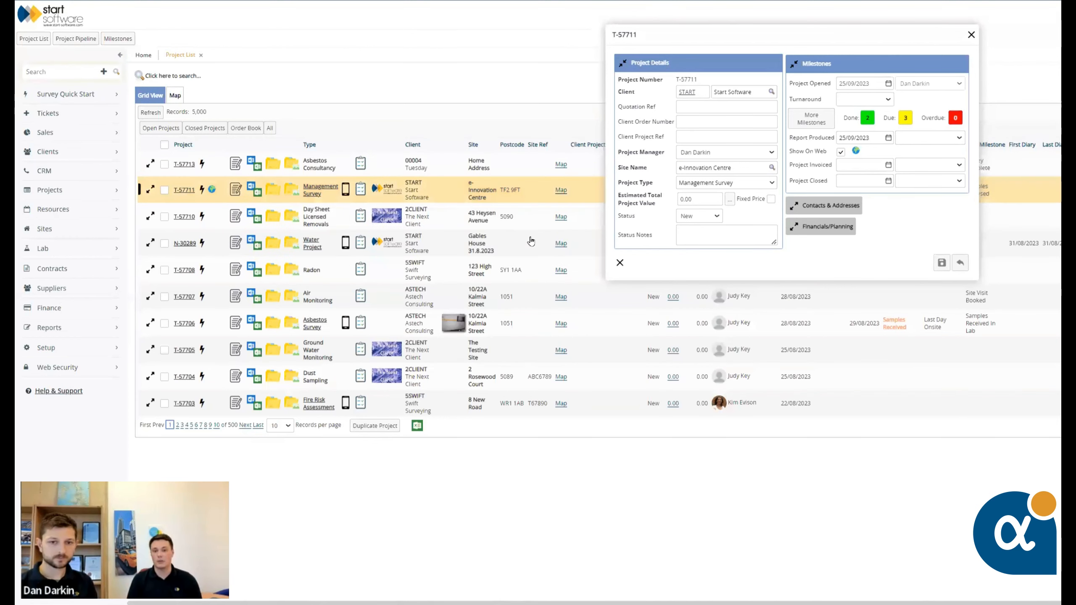
# Move the T-57711 quick view over the middle of the project list, and show and hide the list's search criteria
pyautogui.moveTo(668, 37); pyautogui.dragTo(503, 156)
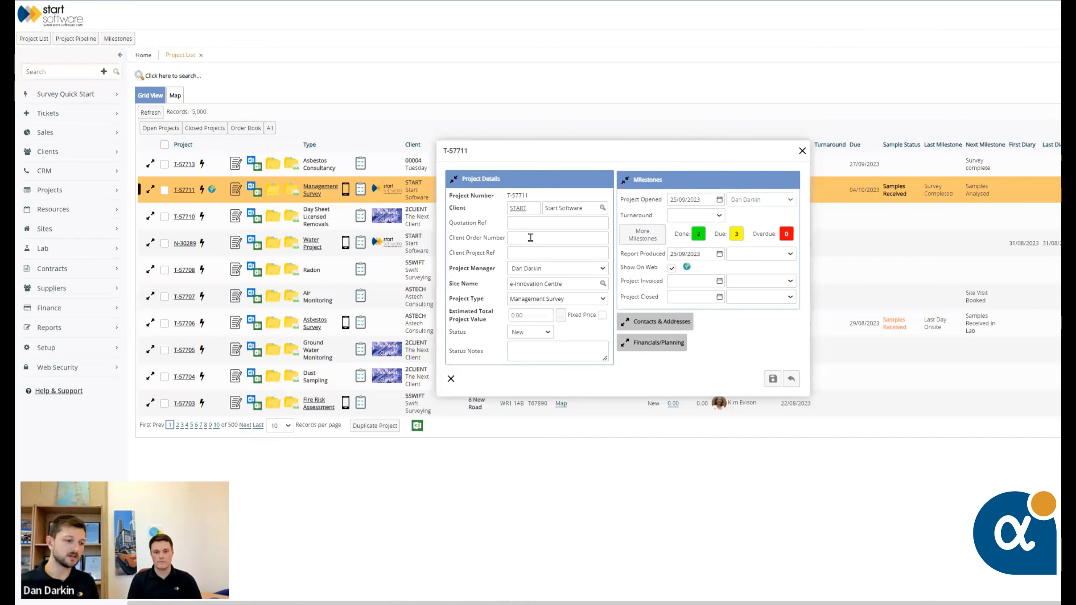
pyautogui.click(674, 75)
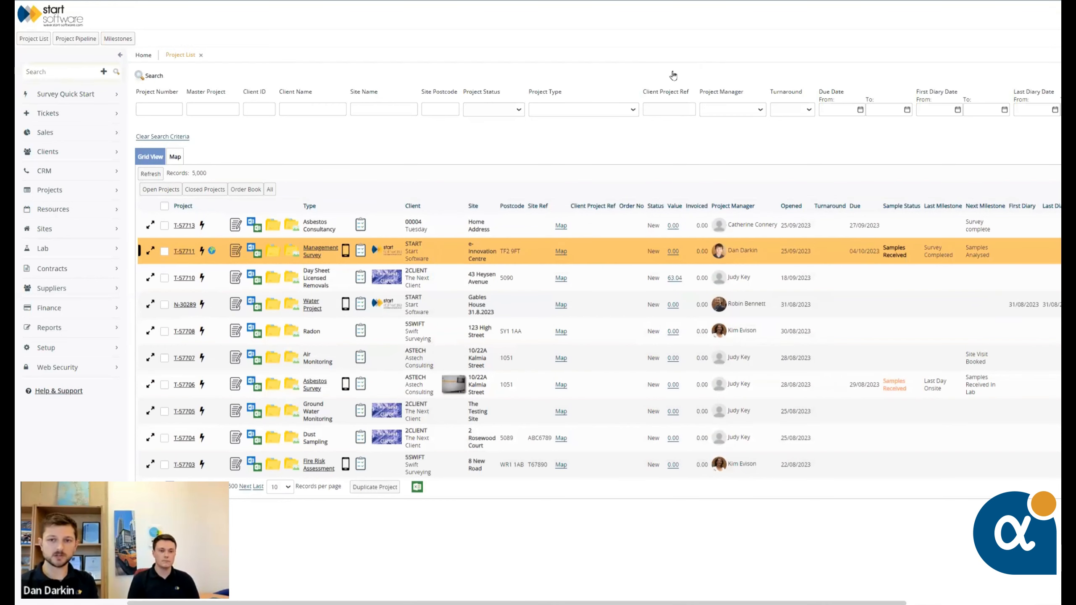
pyautogui.click(674, 75)
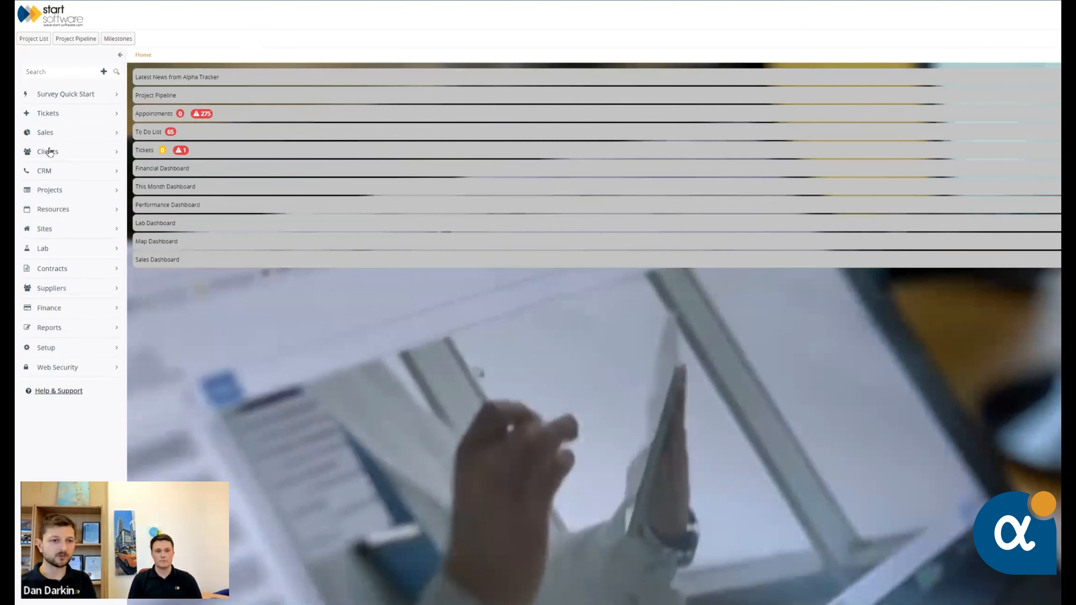
# Inspect the details of the on-stop client Testing Client 01 from the client list, and close the record and the list
pyautogui.click(49, 151)
pyautogui.click(48, 207)
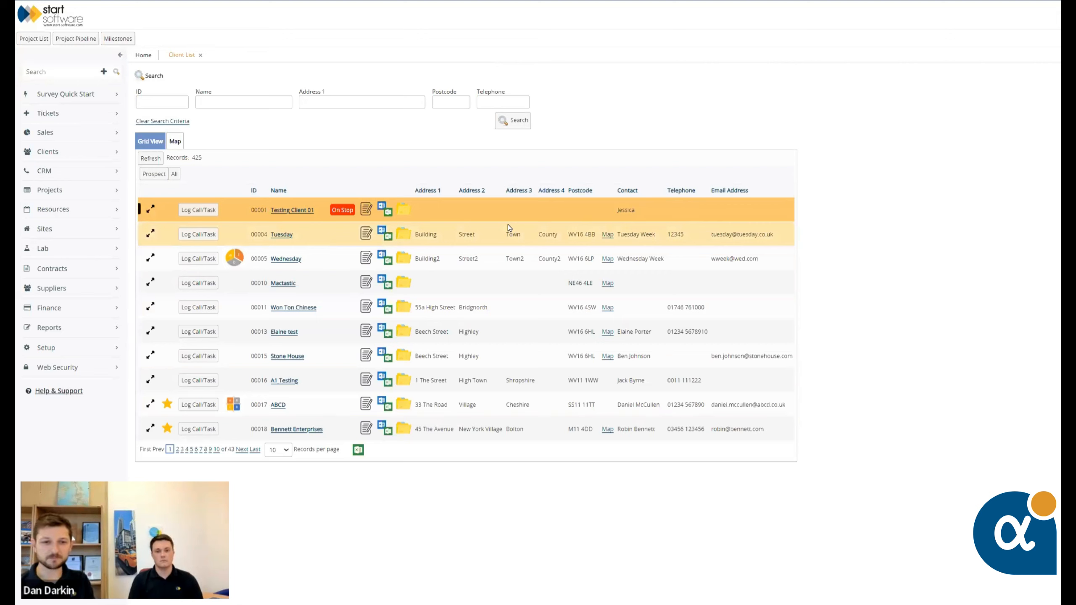
pyautogui.click(297, 211)
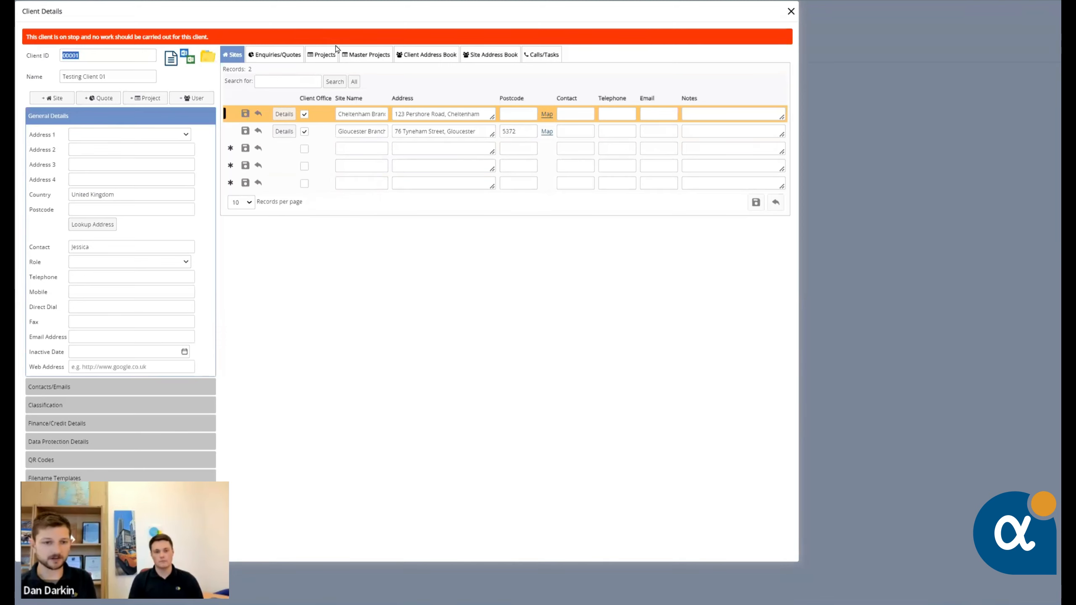
pyautogui.click(791, 12)
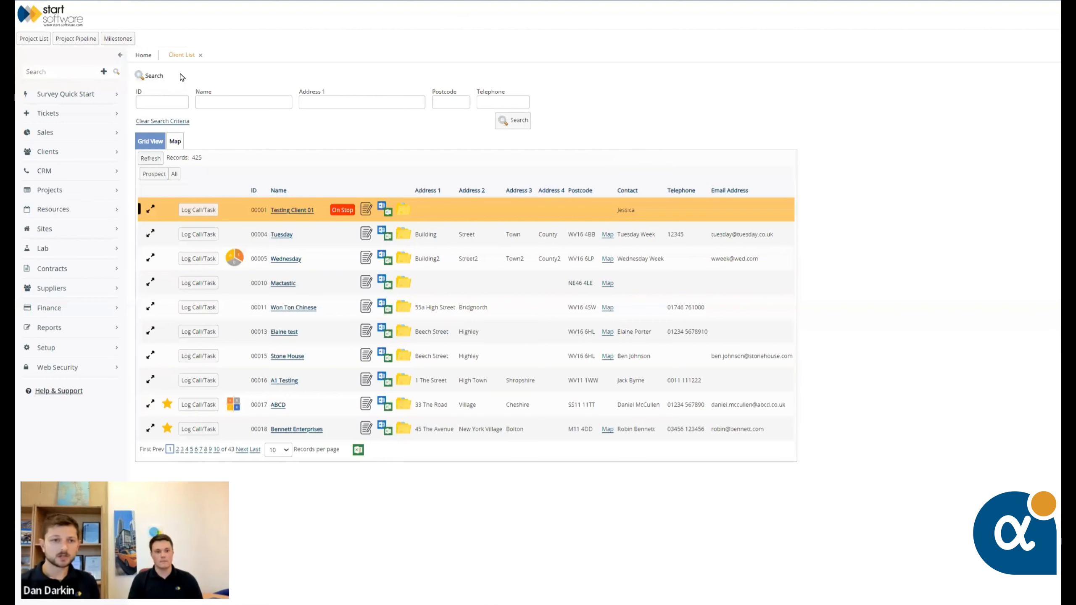
pyautogui.click(201, 54)
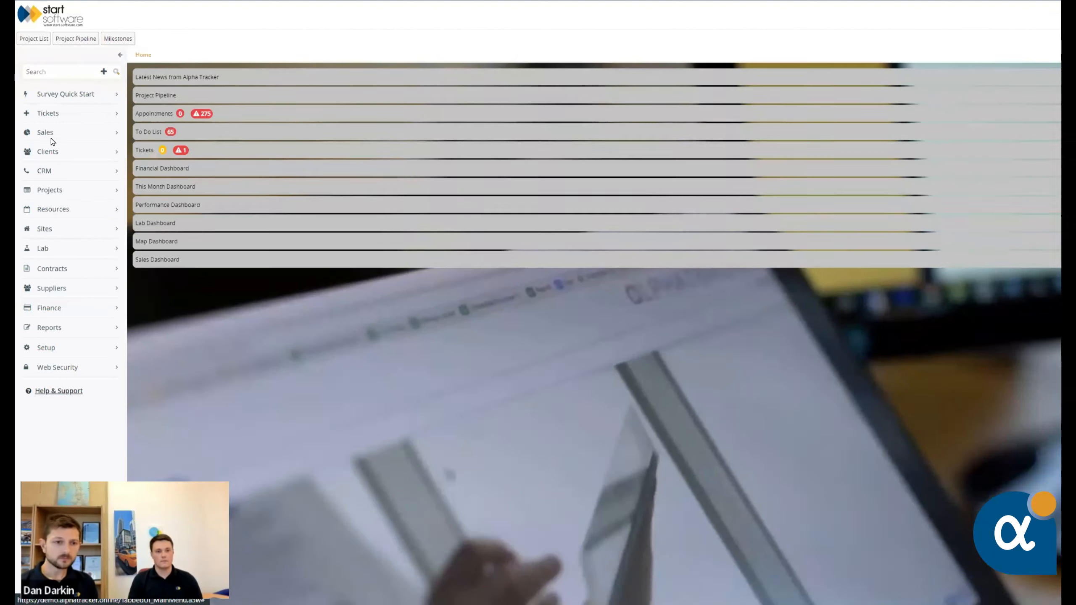
# Start a new project and assign it the next available project number
pyautogui.click(49, 190)
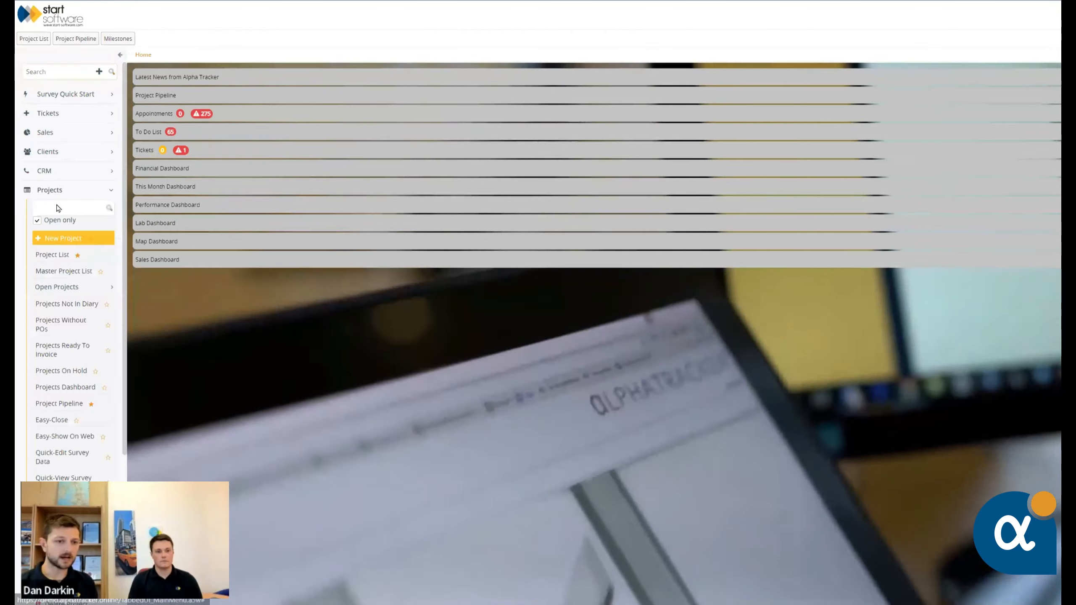
pyautogui.click(62, 238)
pyautogui.click(49, 190)
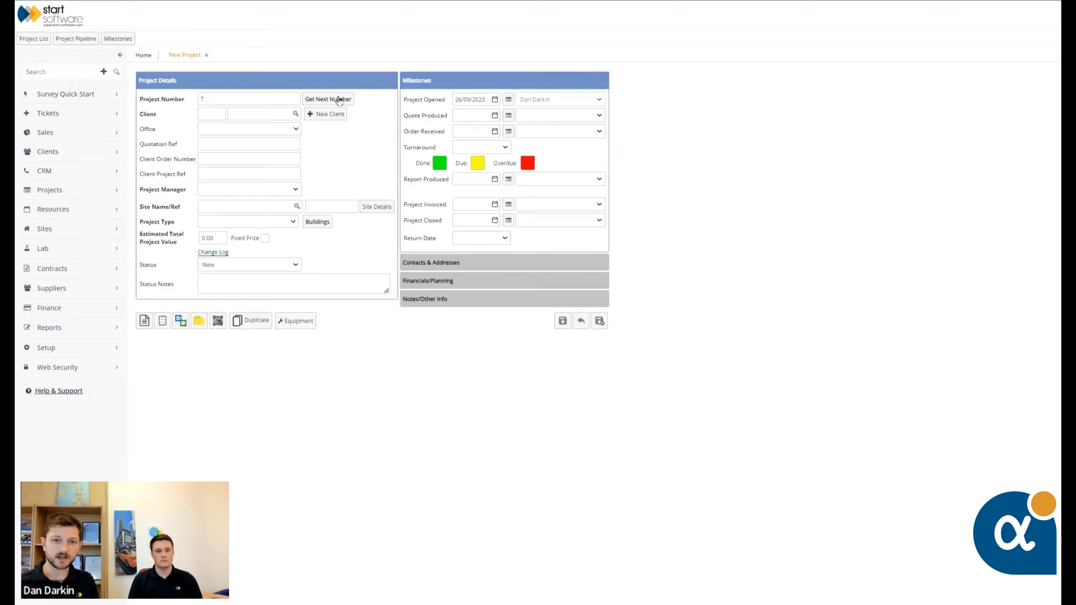
pyautogui.click(339, 100)
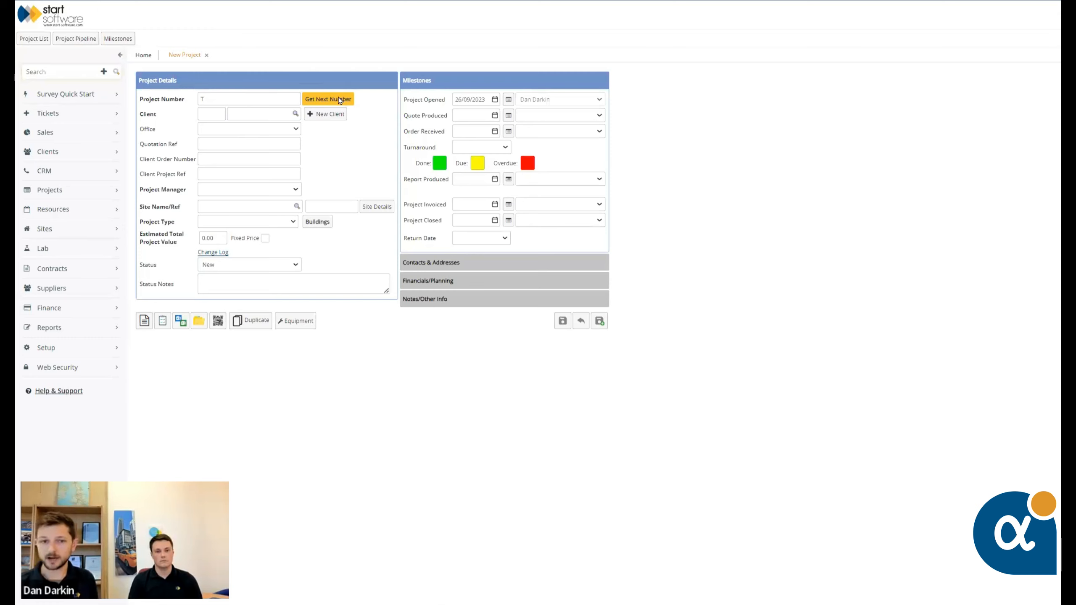
# Set the new project's client to Testing Client 01 and try to save the project
pyautogui.click(215, 114)
pyautogui.write('0')
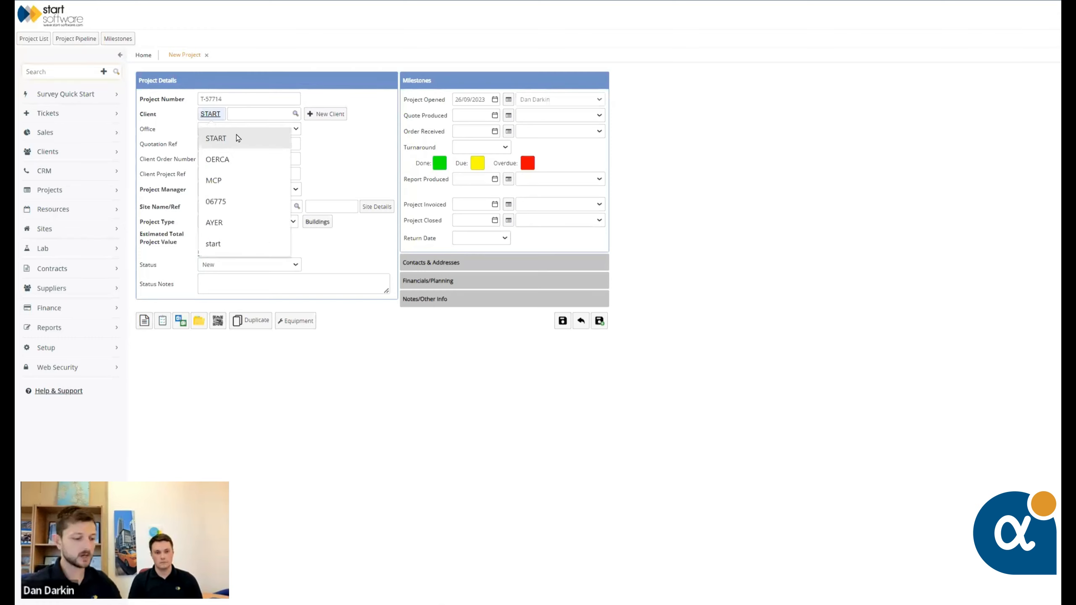
pyautogui.write('0001')
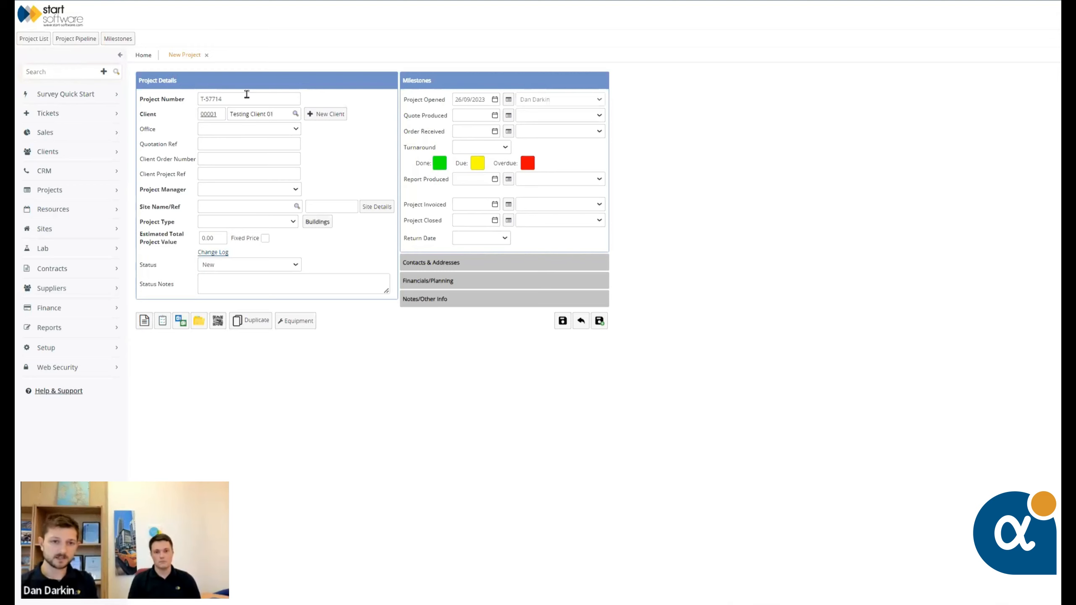
pyautogui.click(562, 323)
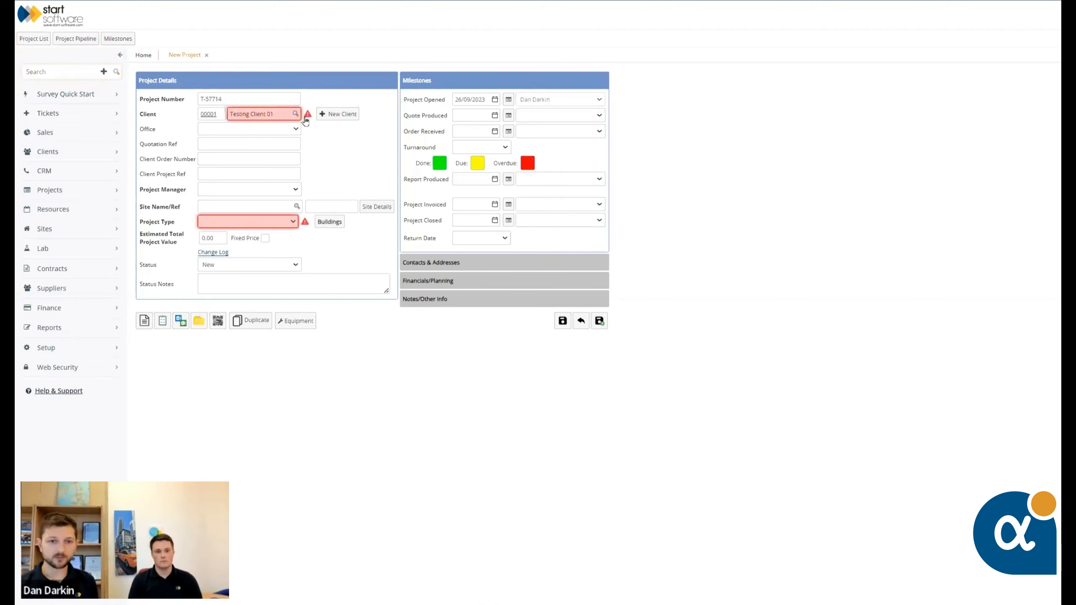
# Examine the validation marker on the project's client and that client's status in the client lookup
pyautogui.moveTo(308, 118)
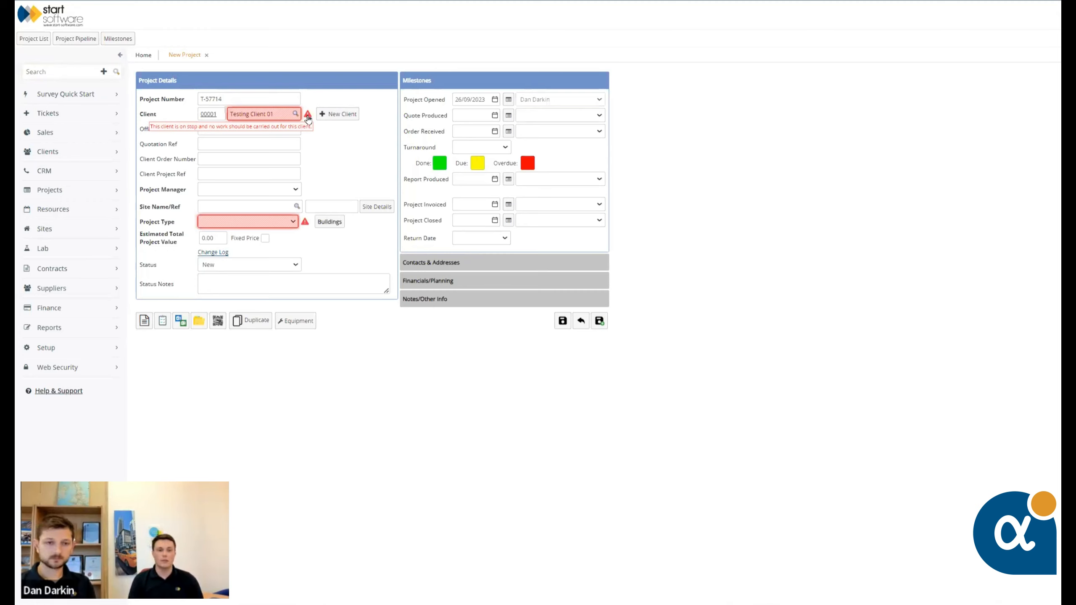
pyautogui.click(296, 114)
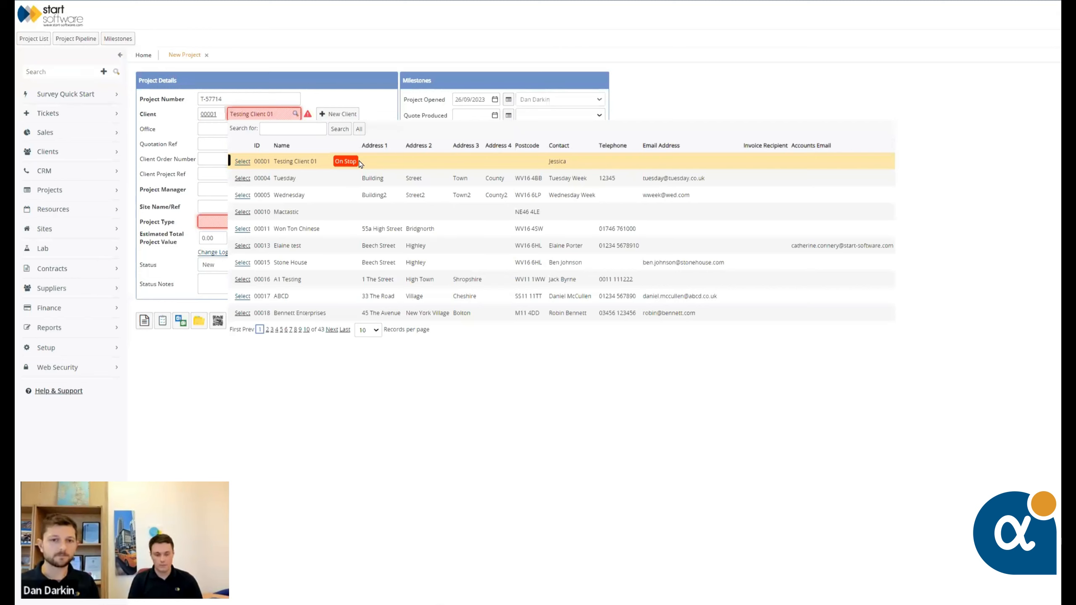
pyautogui.click(360, 163)
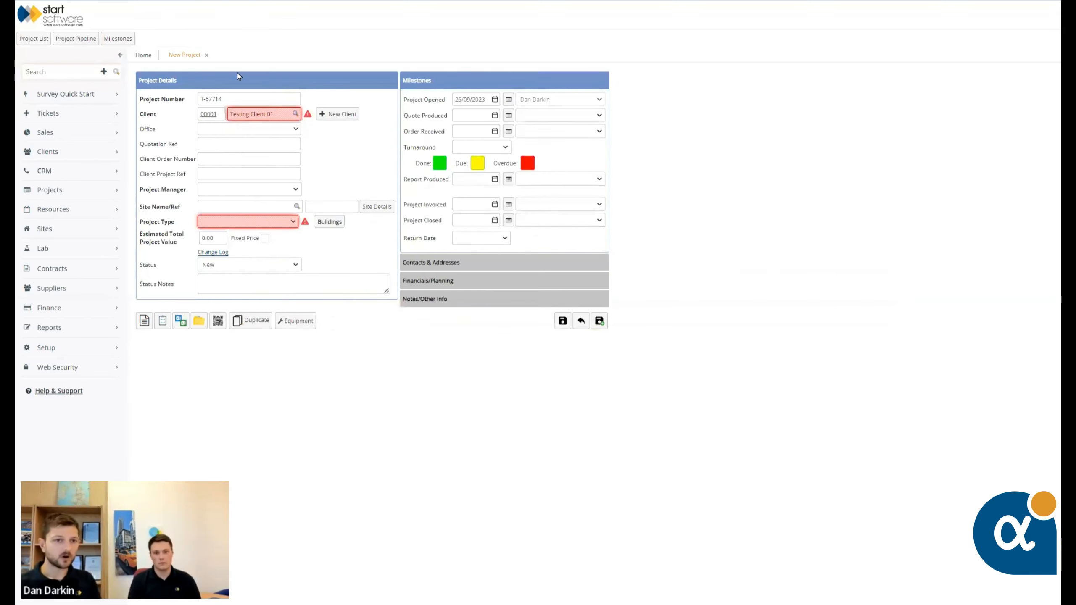
# Discard the unsaved changes to the new project
pyautogui.click(207, 55)
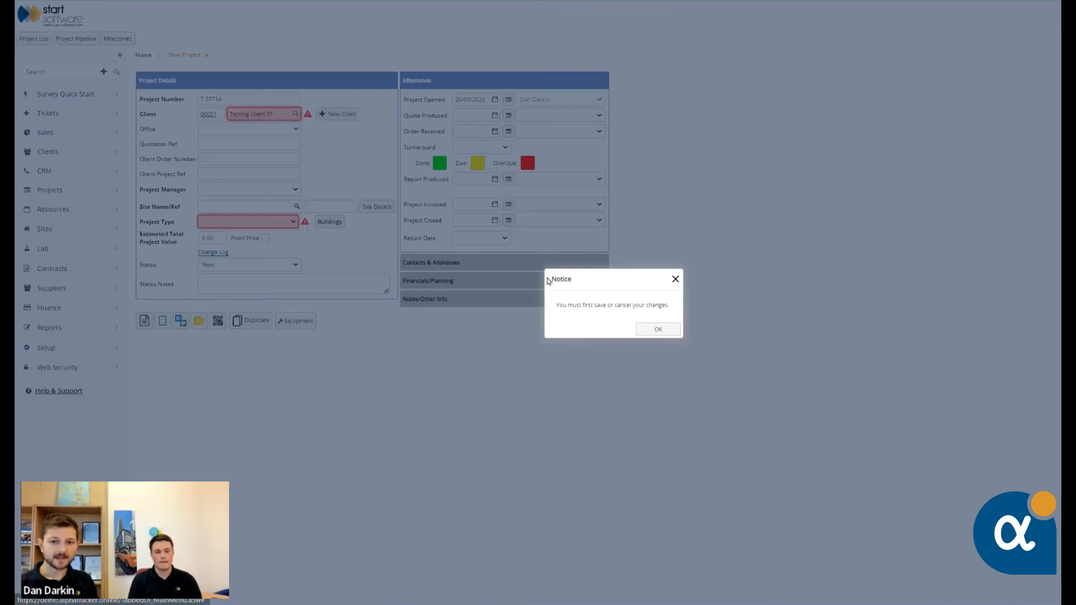
pyautogui.click(660, 331)
pyautogui.click(581, 320)
pyautogui.click(620, 332)
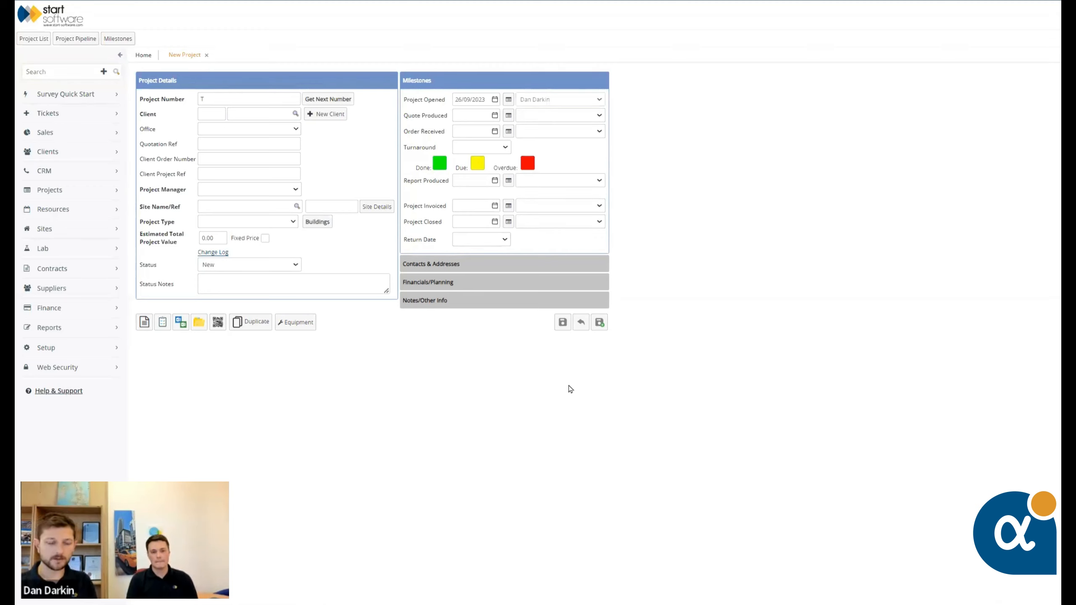
# Search the navigation for DOCUMENT and open Document Requests
pyautogui.click(50, 73)
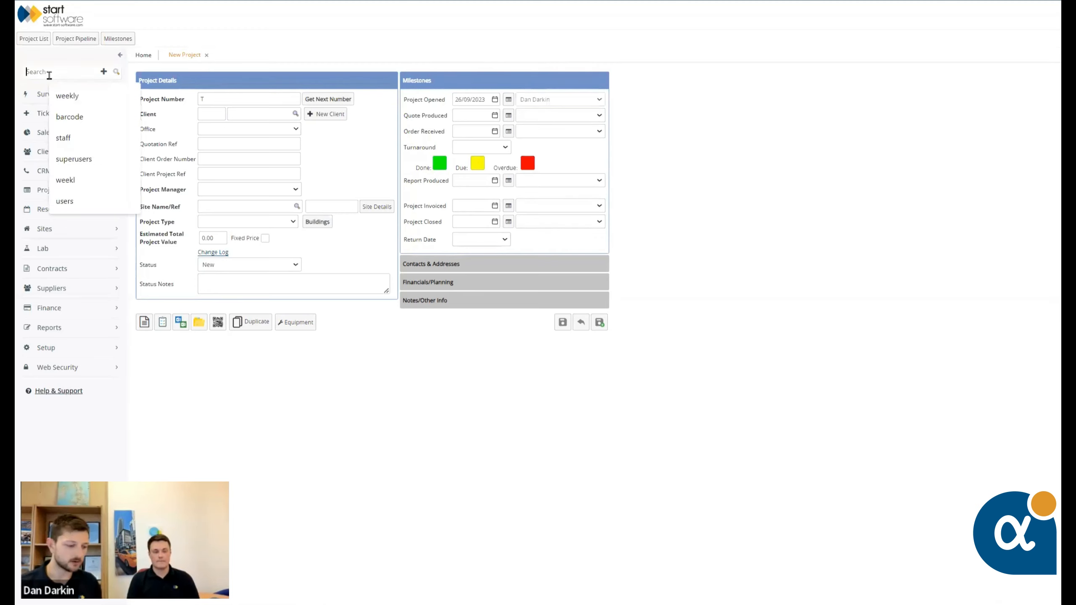
pyautogui.write('DOCUMENT')
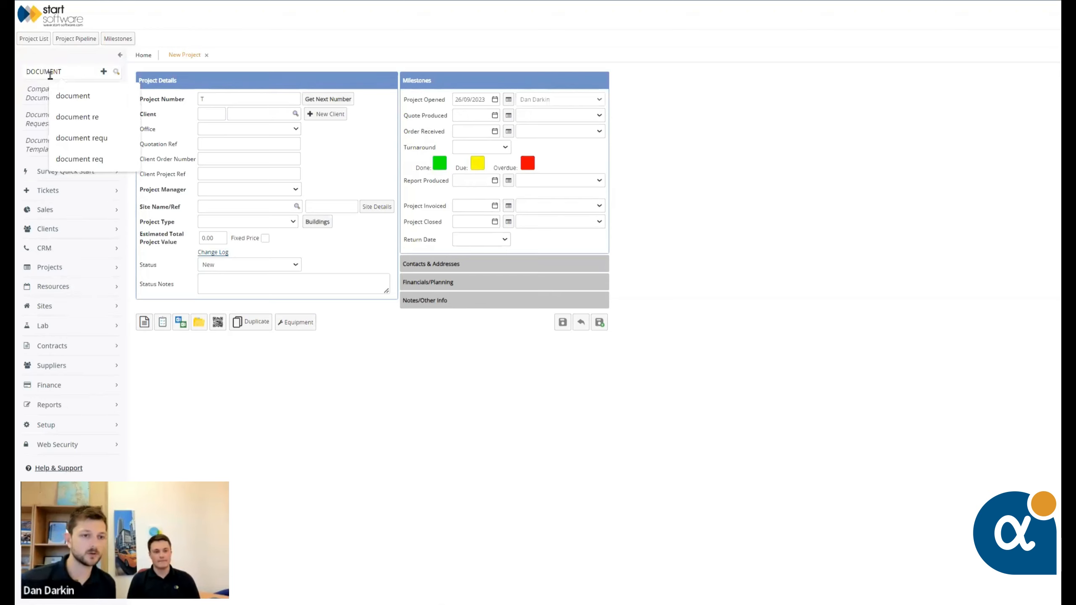
pyautogui.click(268, 35)
pyautogui.click(44, 124)
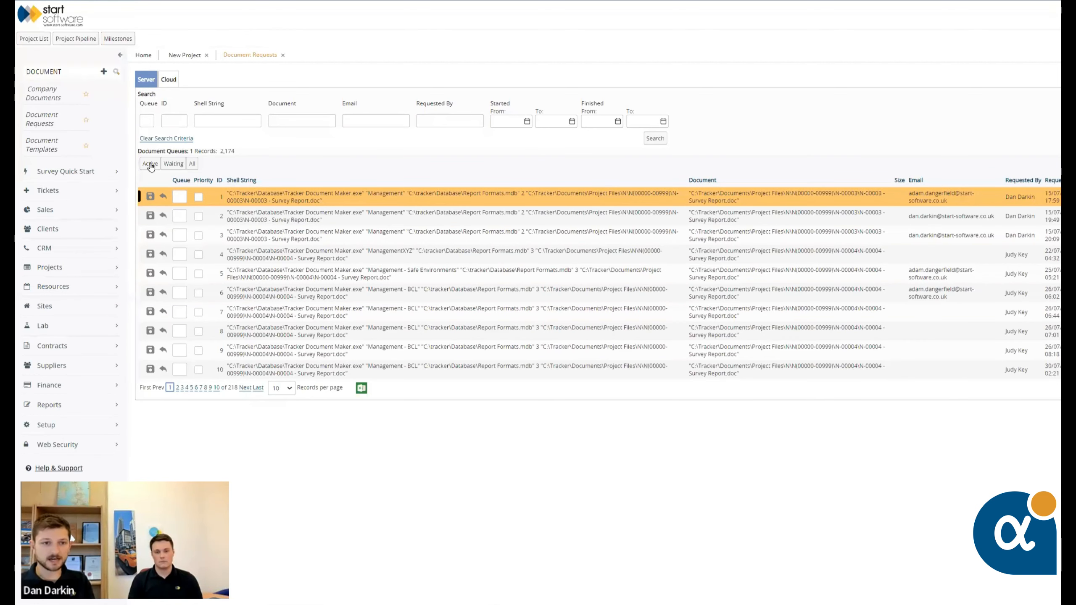
# Show the cloud document requests with 5 records per page
pyautogui.click(168, 79)
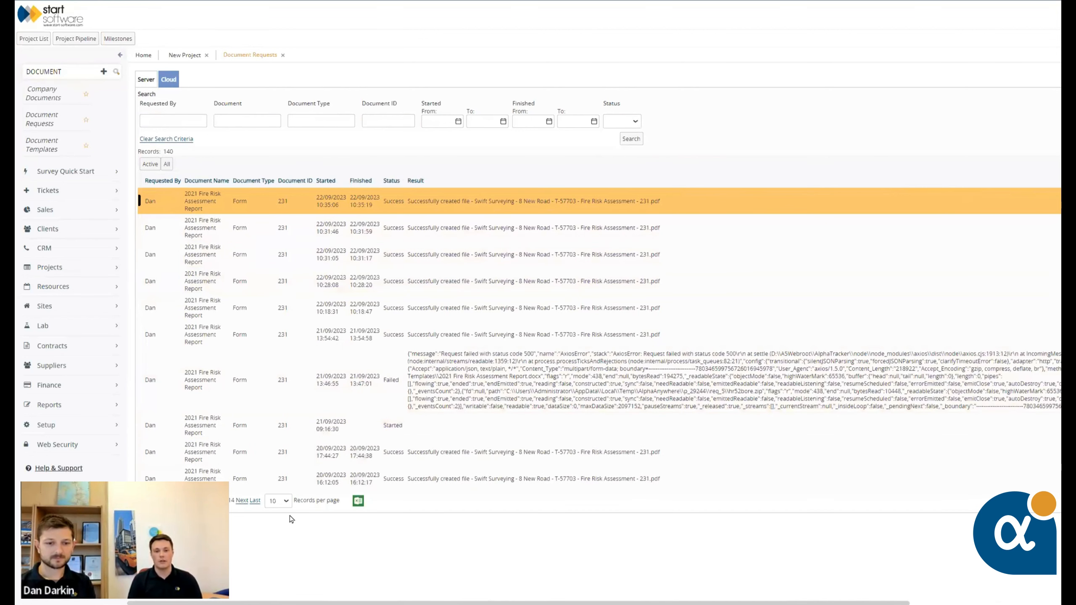
pyautogui.click(279, 503)
pyautogui.click(275, 515)
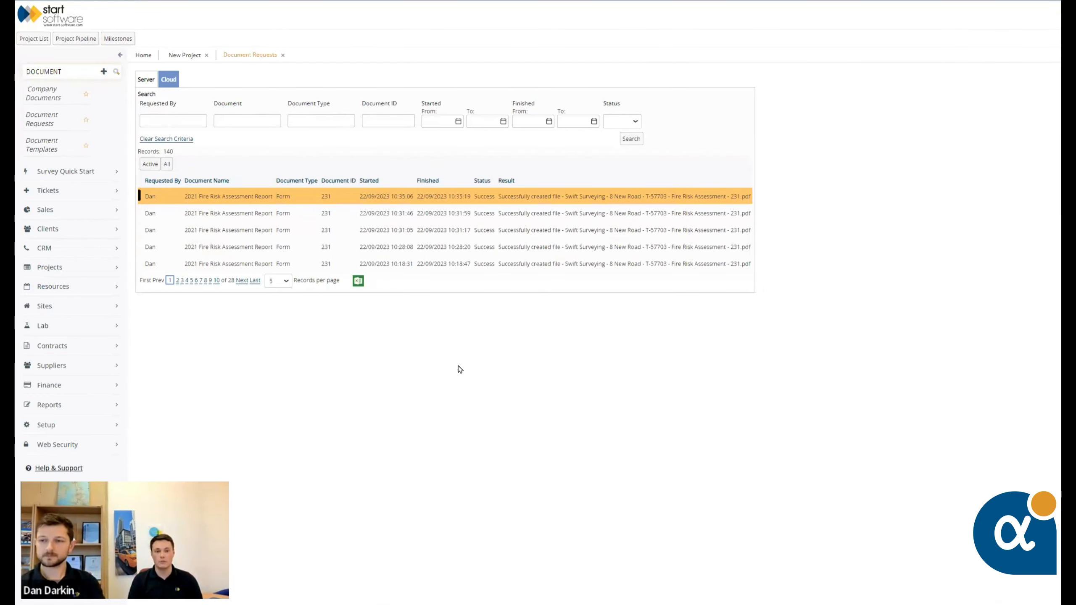